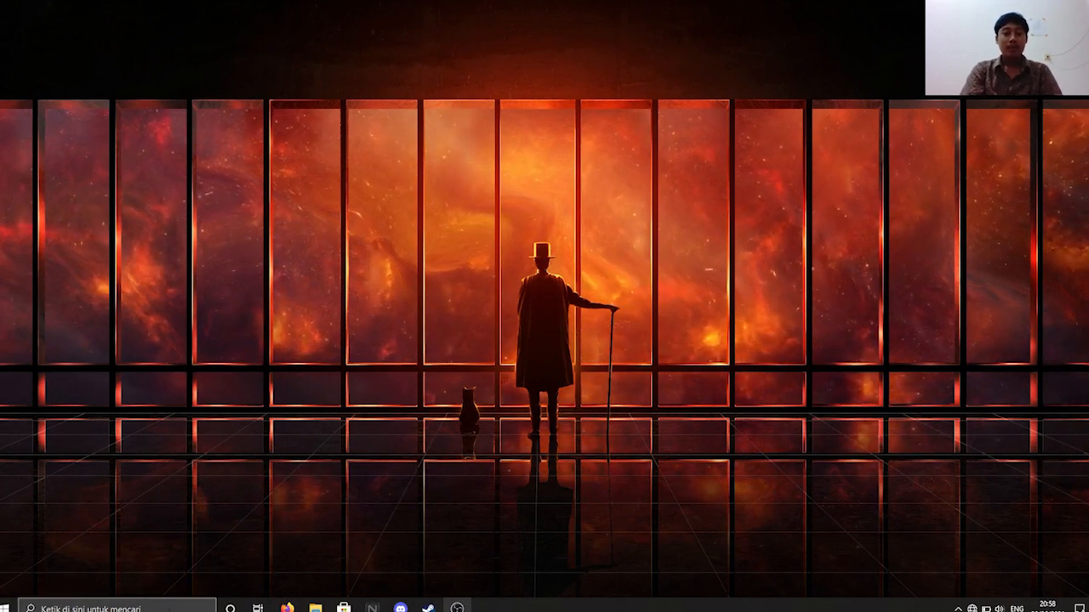
# - Search 'fire' to open Windows Defender Firewall and confirm it stays off for both networks
pyautogui.click(168, 607)
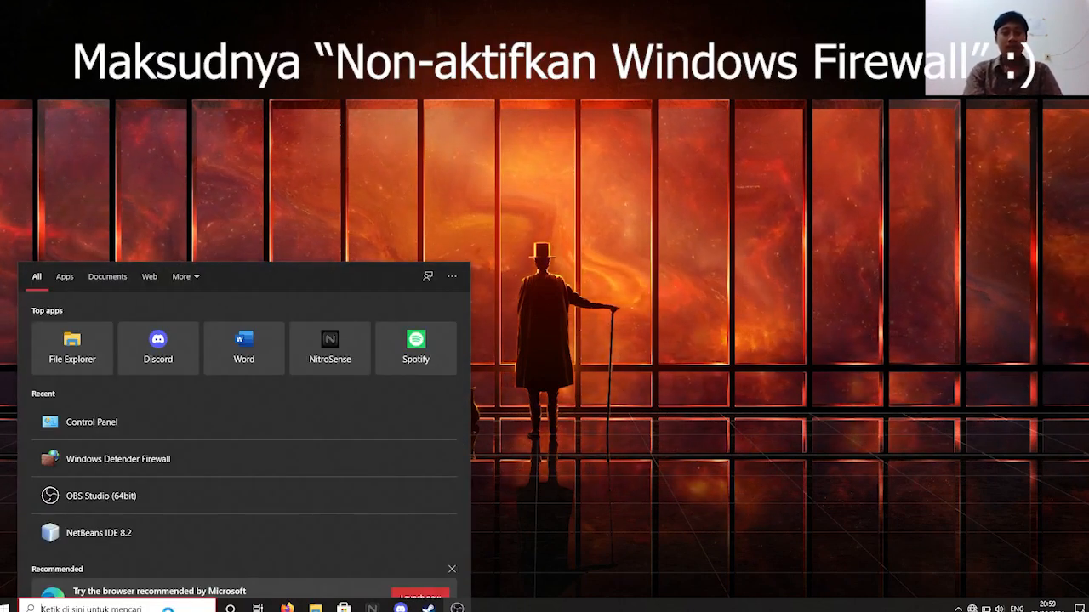
pyautogui.write('f')
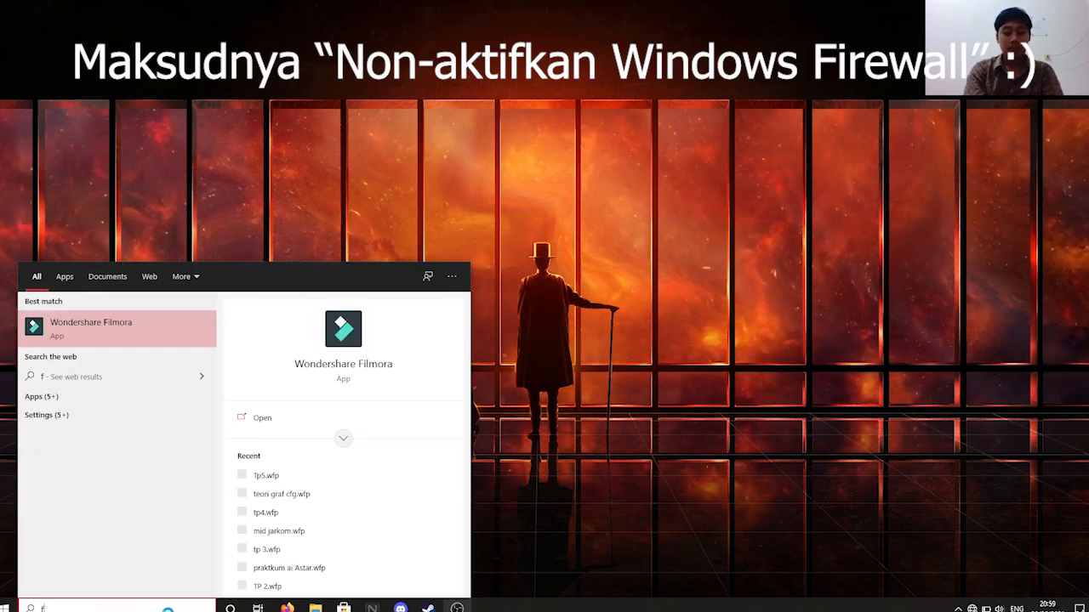
pyautogui.write('ire')
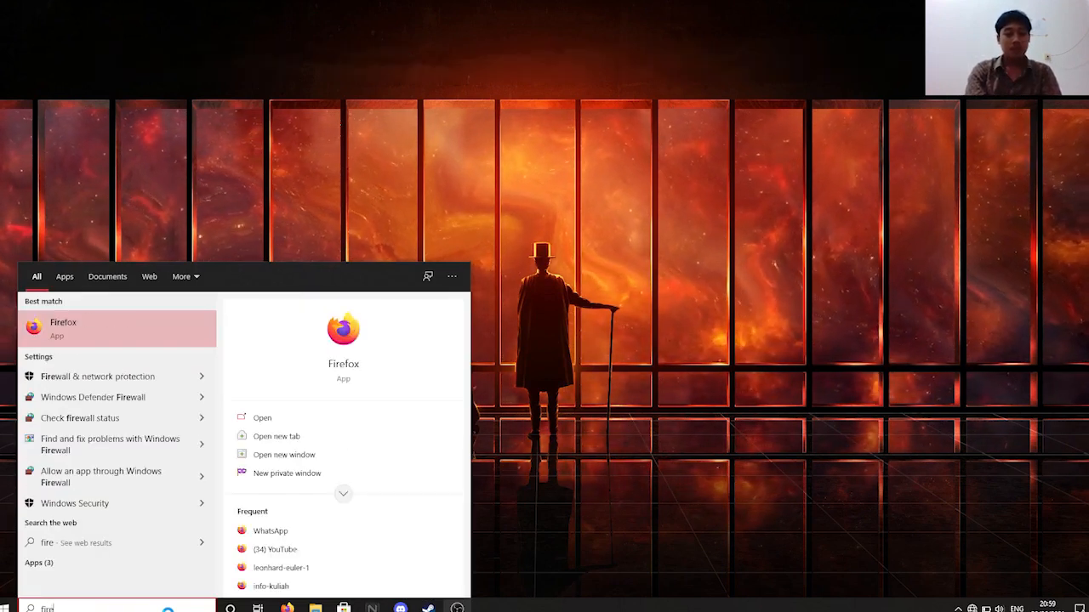
pyautogui.press('Down')
pyautogui.press('Down')
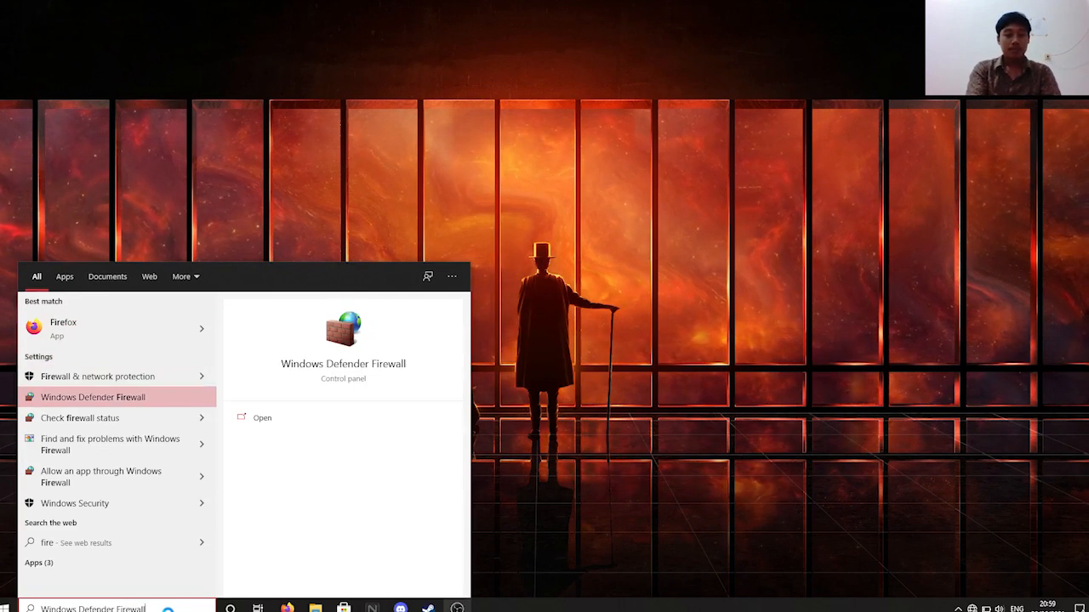
pyautogui.click(127, 396)
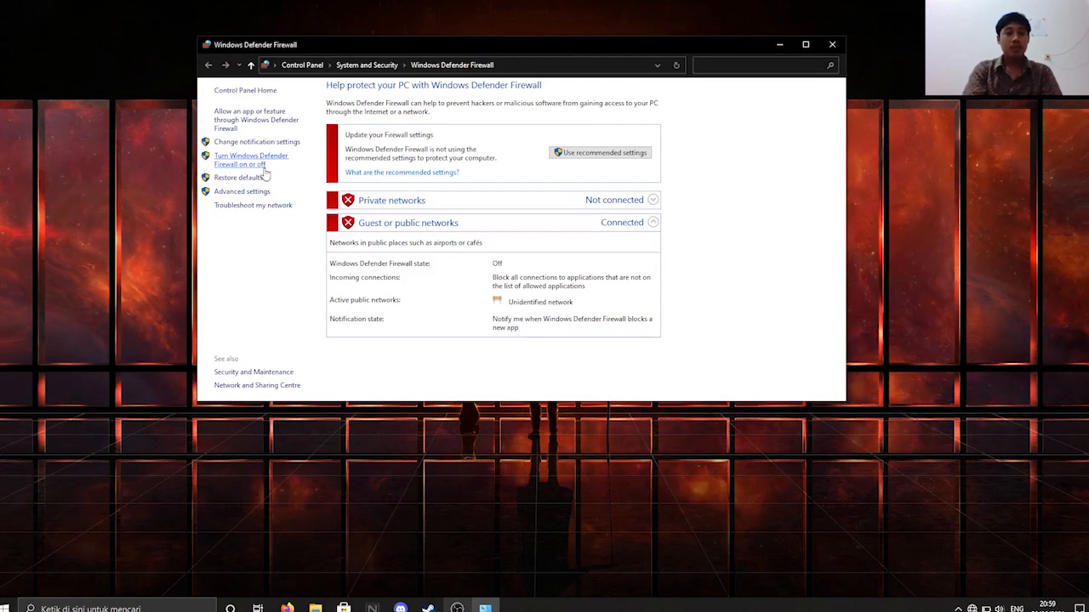
pyautogui.click(254, 165)
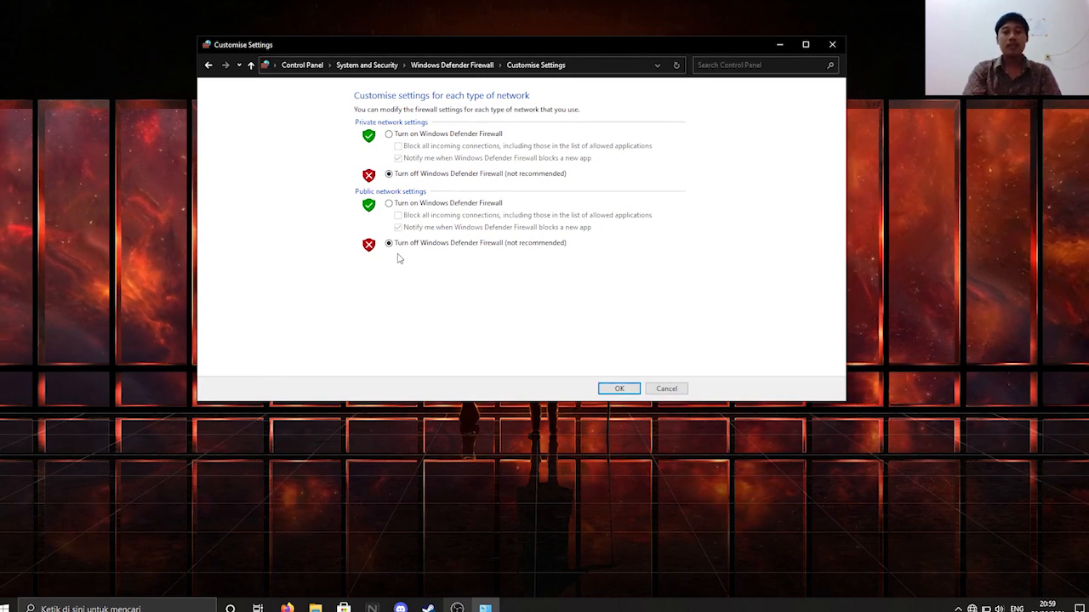
pyautogui.click(613, 389)
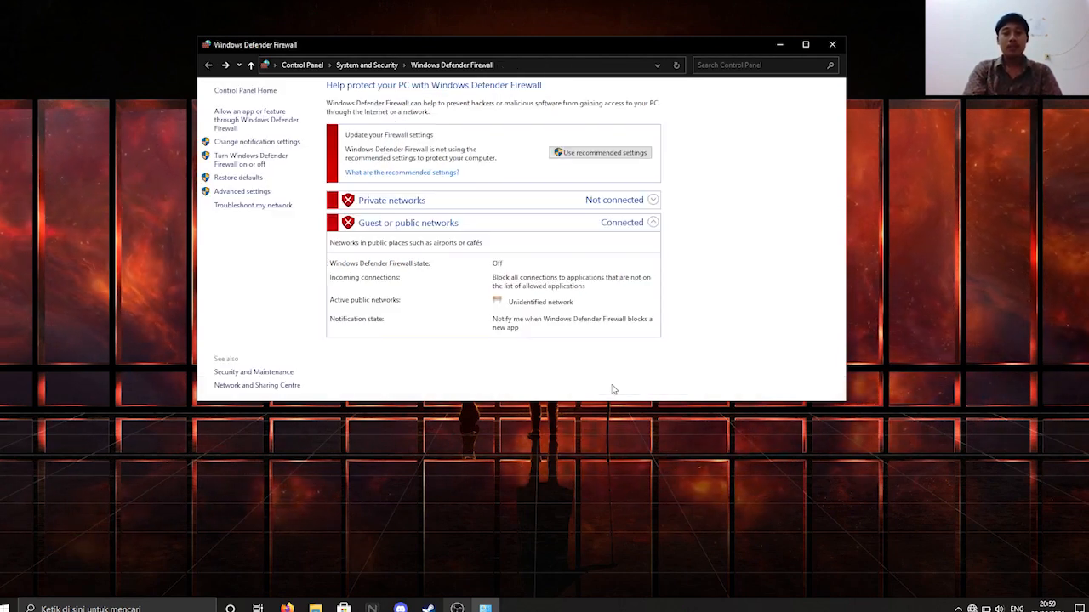
pyautogui.click(832, 45)
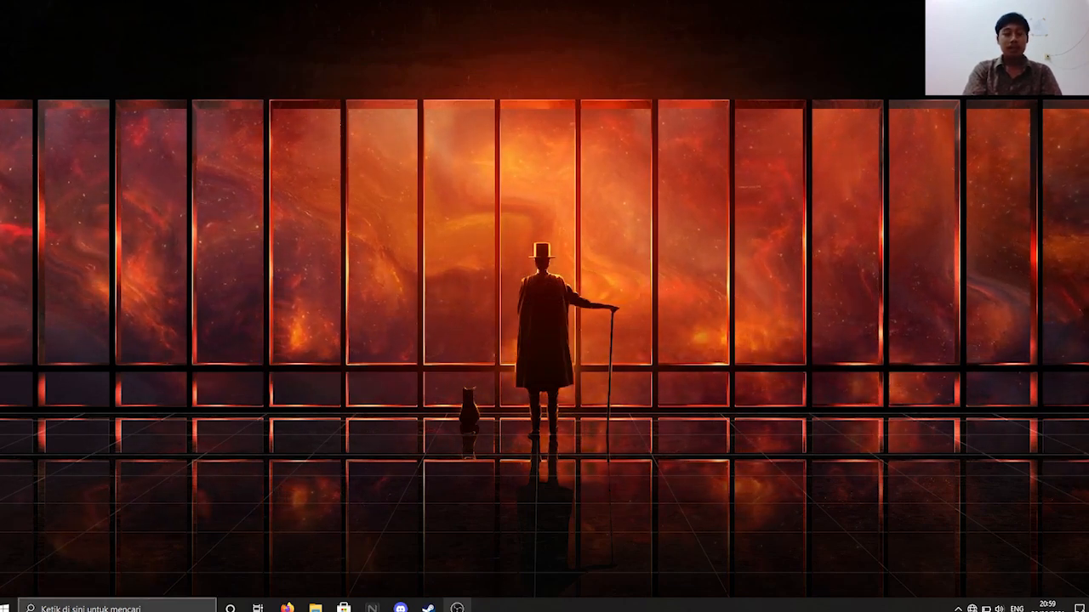
# - Open Control Panel's Network and Sharing Centre advanced sharing settings
pyautogui.click(119, 608)
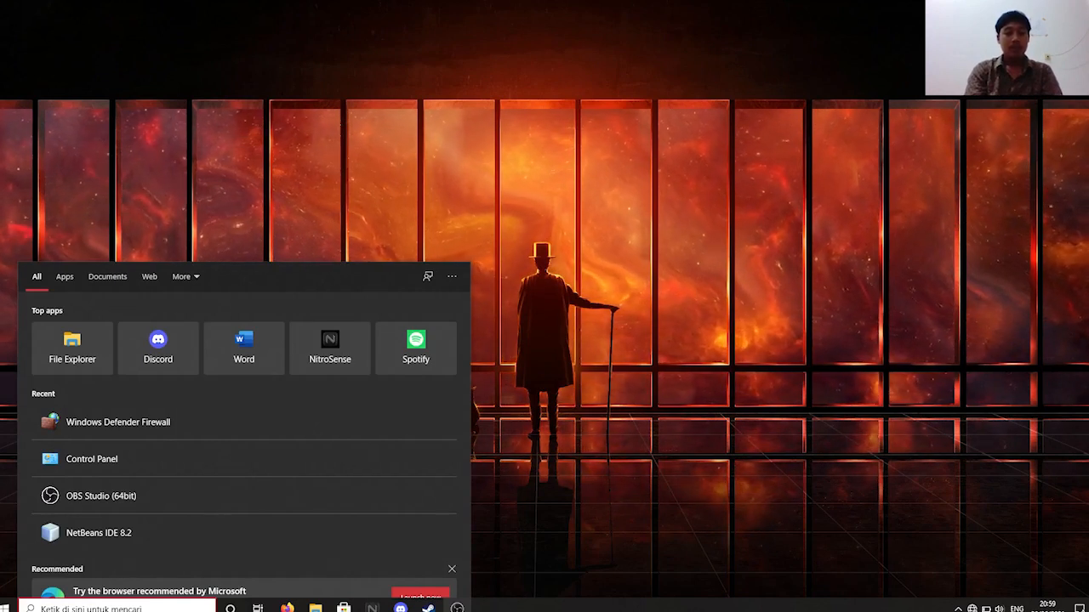
pyautogui.write('control')
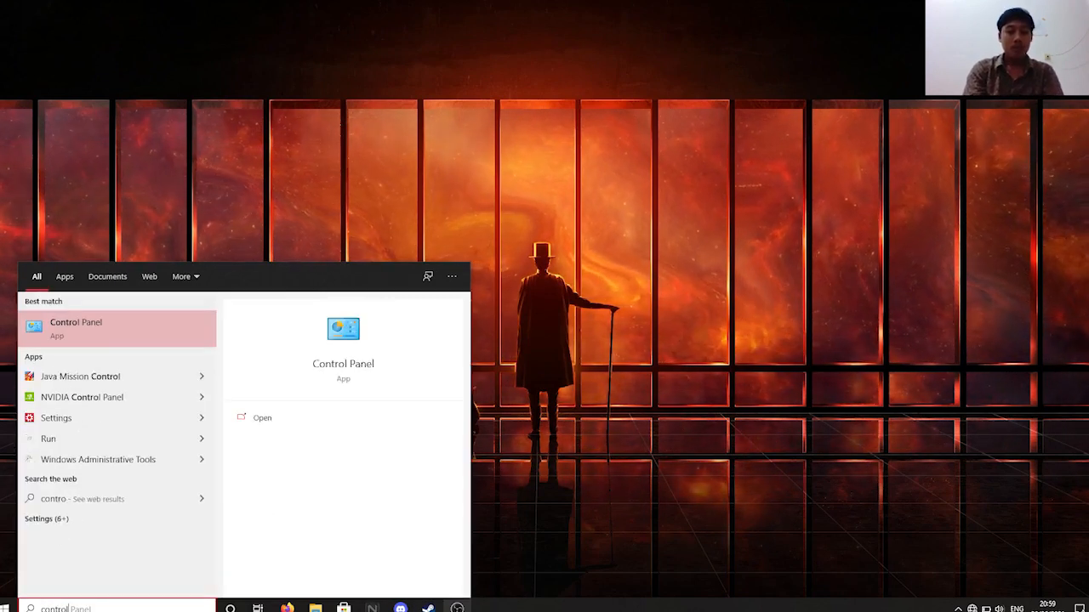
pyautogui.press('Return')
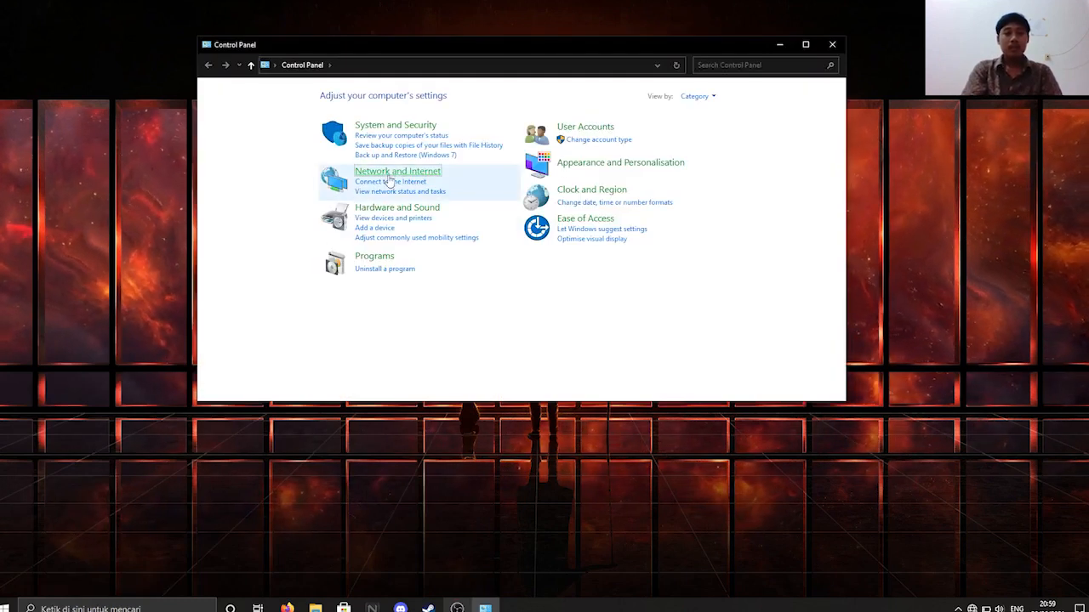
pyautogui.click(388, 175)
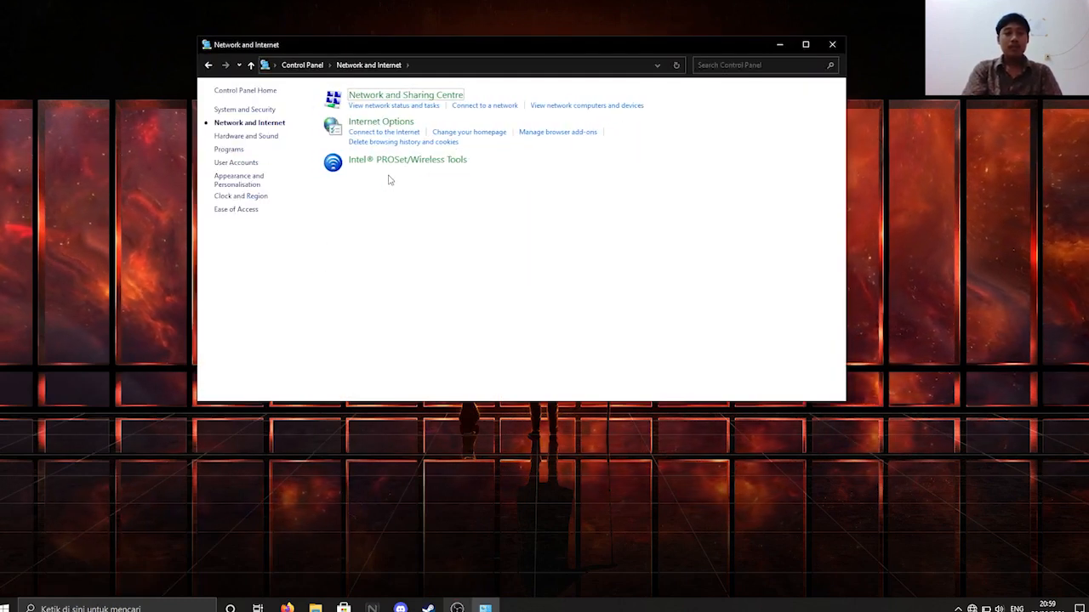
pyautogui.click(372, 97)
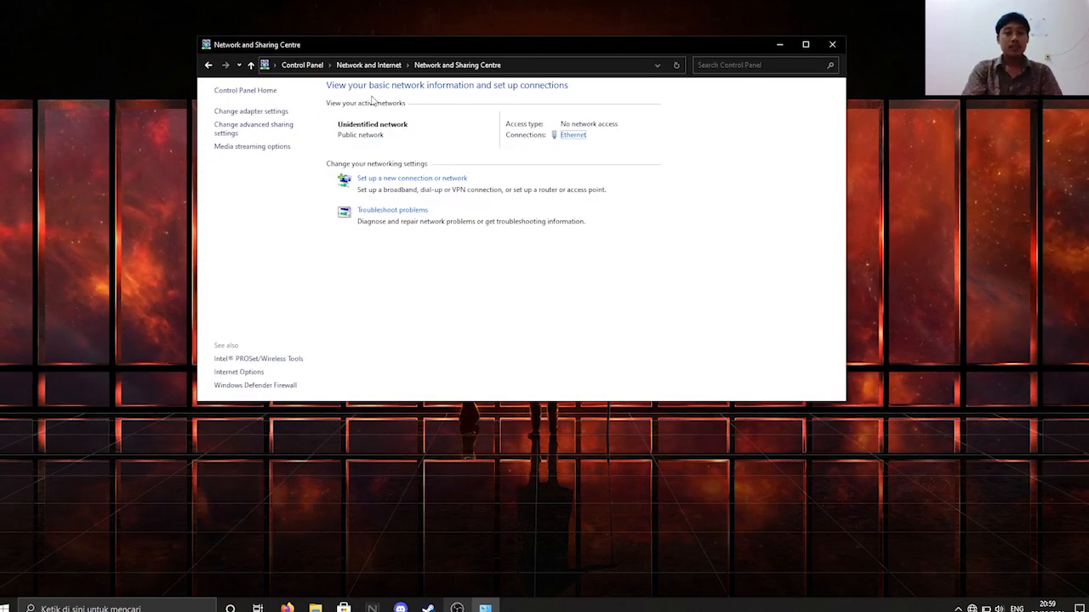
pyautogui.click(274, 134)
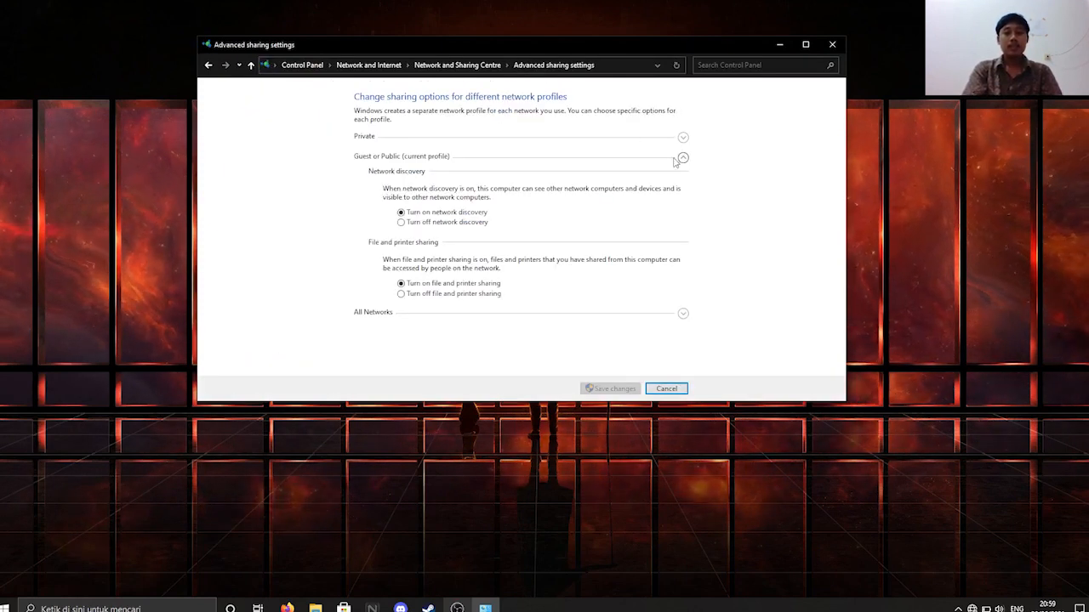
# - Review the Private, Guest or Public, and All Networks sharing options, then leave without saving
pyautogui.click(683, 158)
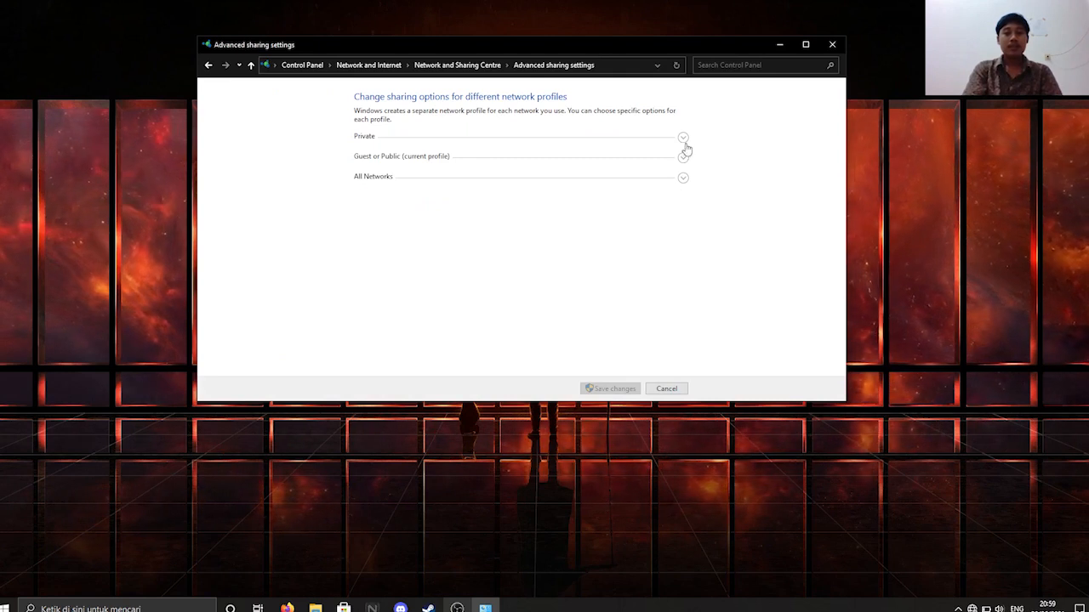
pyautogui.click(683, 137)
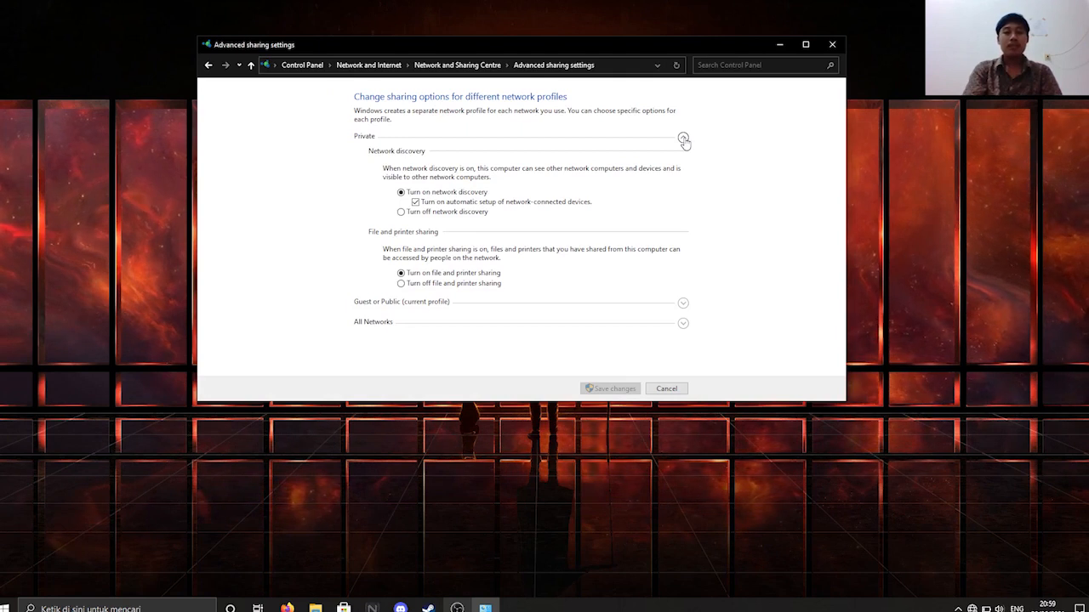
pyautogui.click(683, 138)
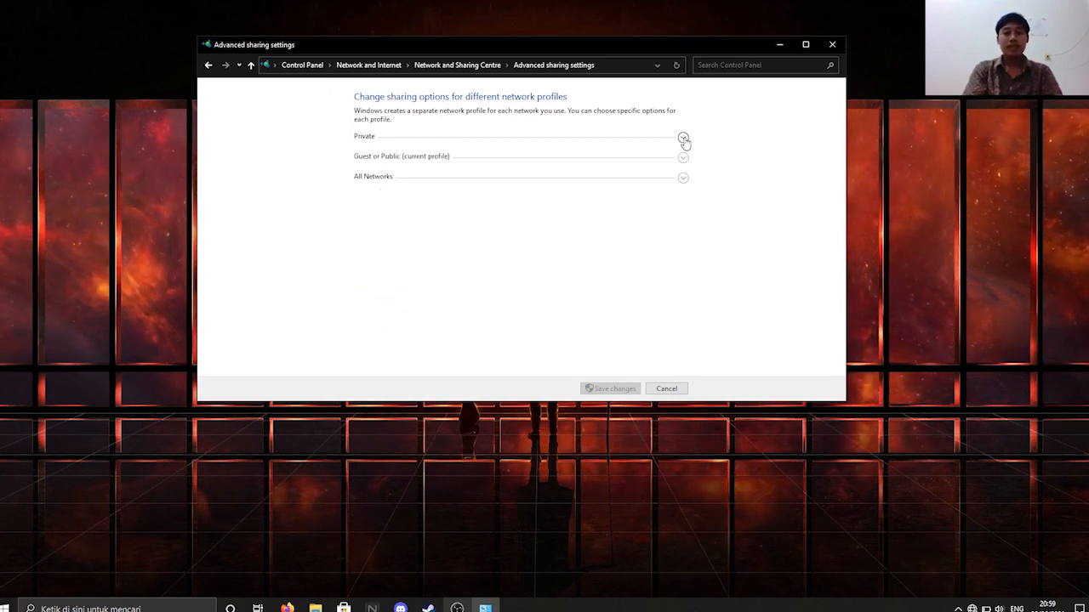
pyautogui.click(683, 159)
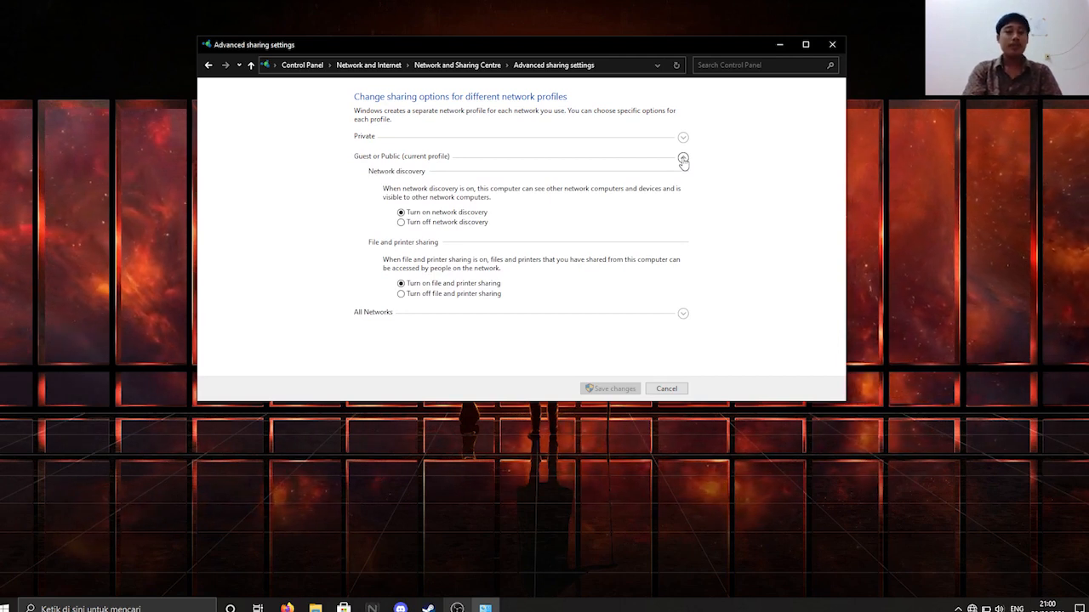
pyautogui.click(683, 160)
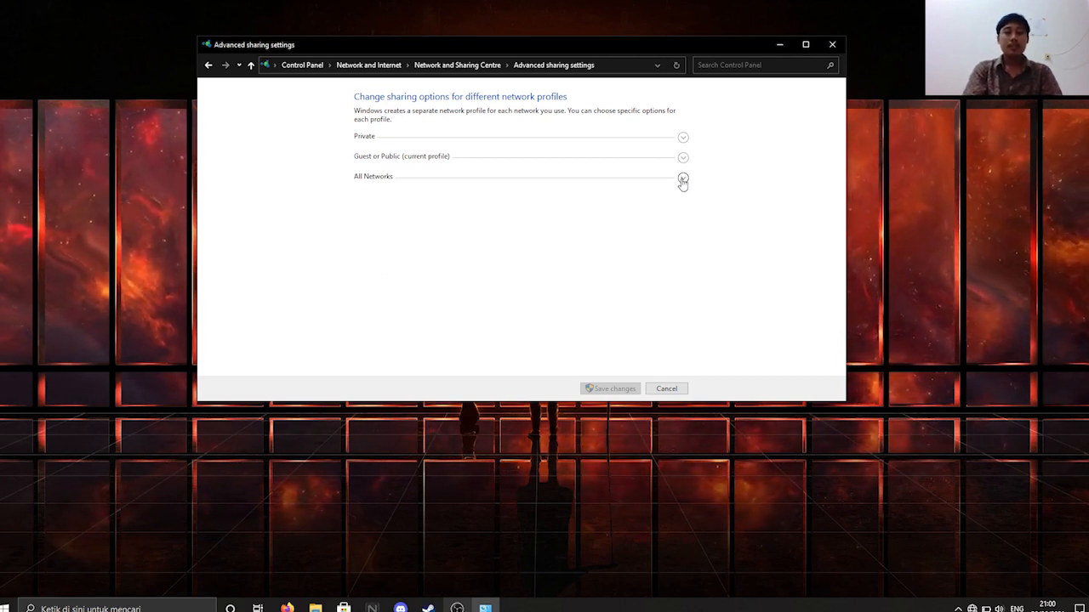
pyautogui.click(683, 180)
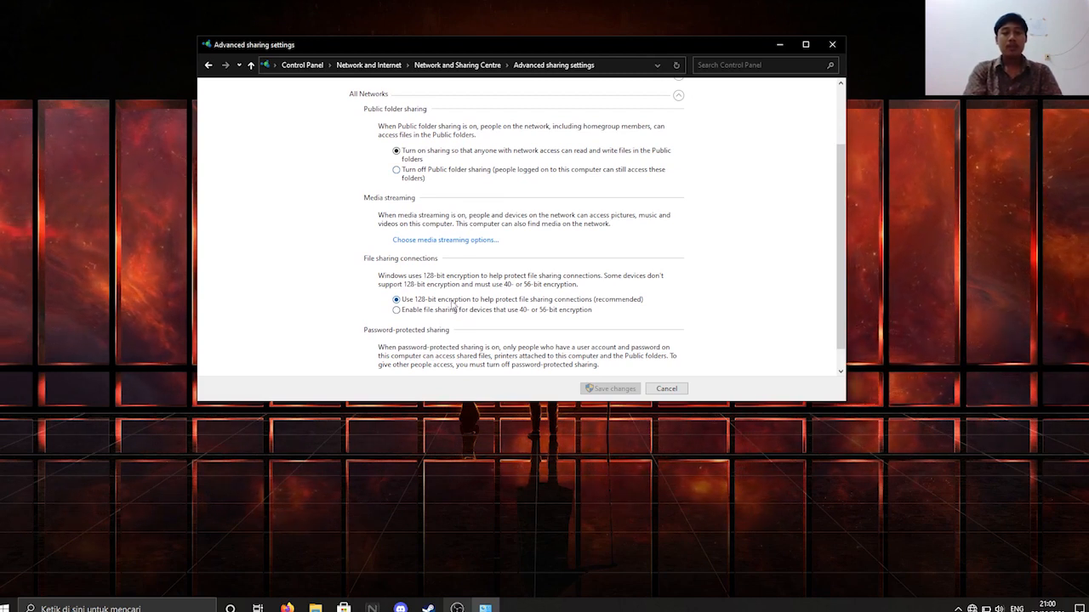
pyautogui.scroll(-1, 467, 334)
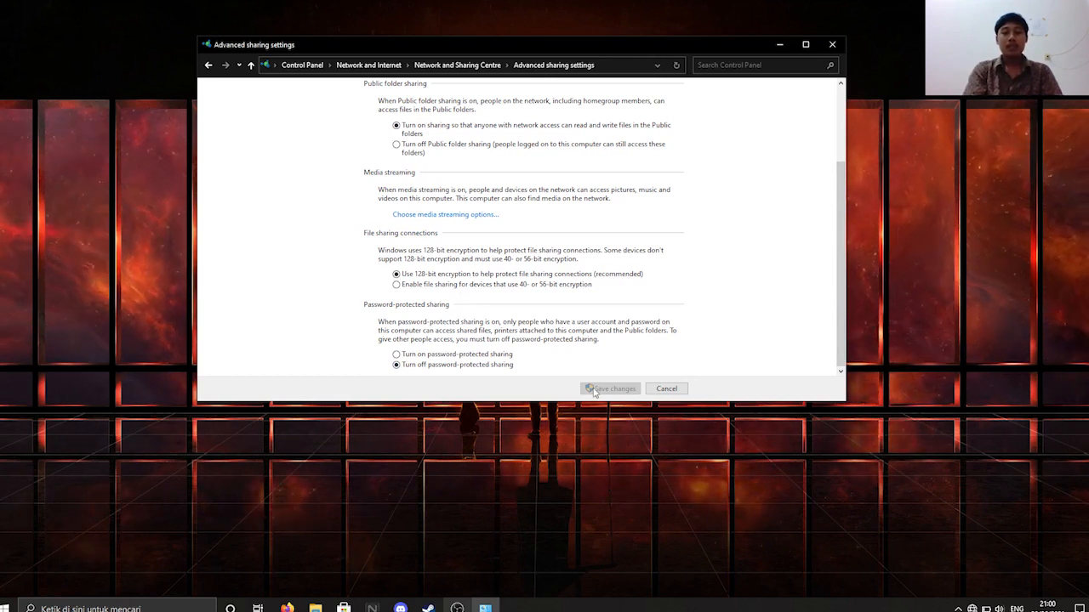
pyautogui.click(658, 392)
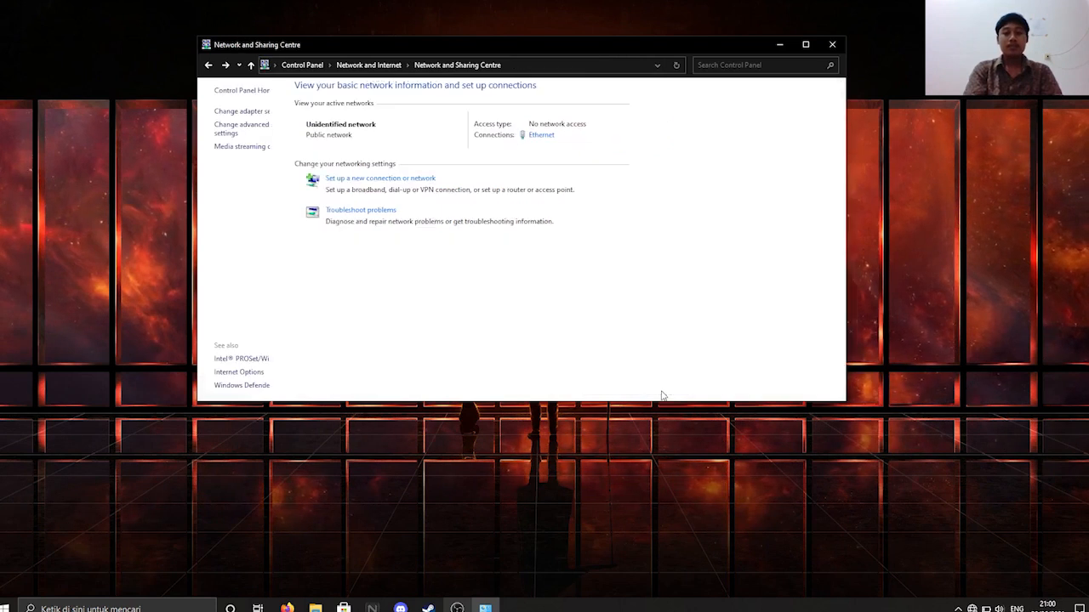
pyautogui.click(831, 46)
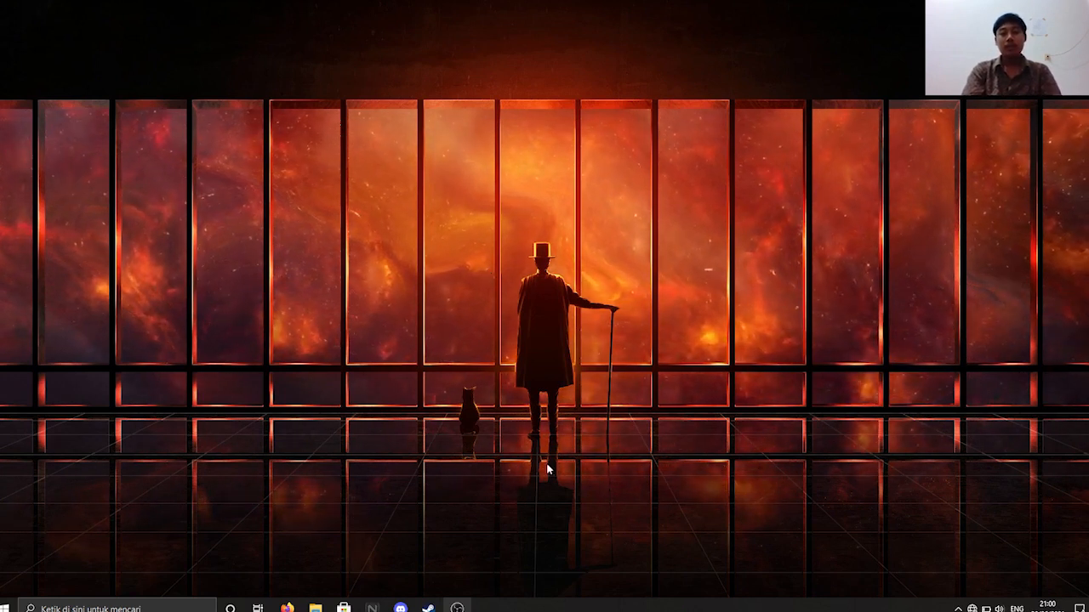
# - Connect to the Kelompok 8 Wi-Fi network, entering and checking its security key
pyautogui.click(974, 609)
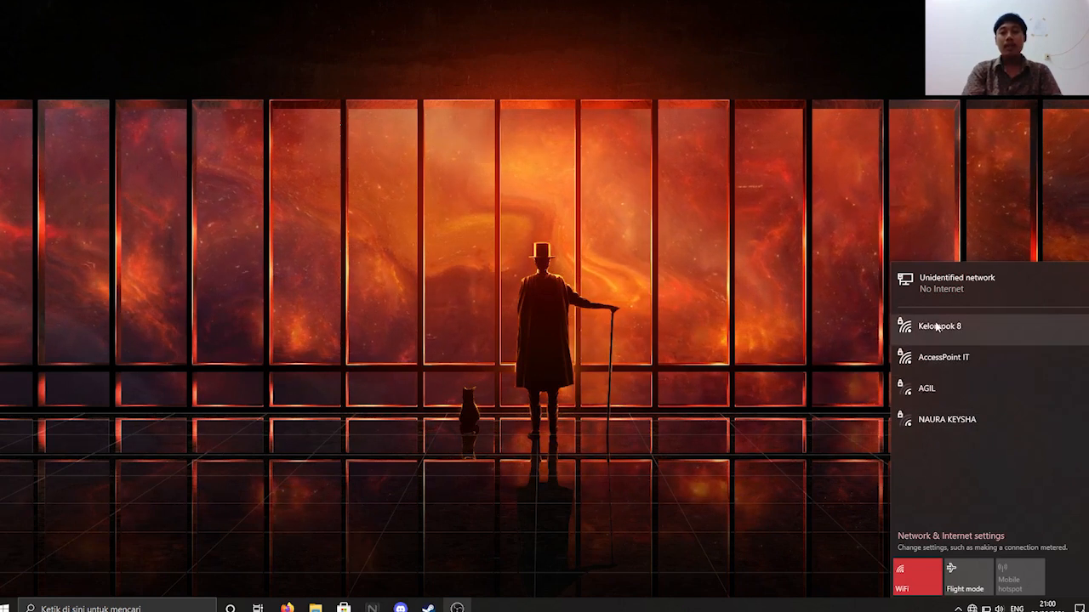
pyautogui.click(946, 326)
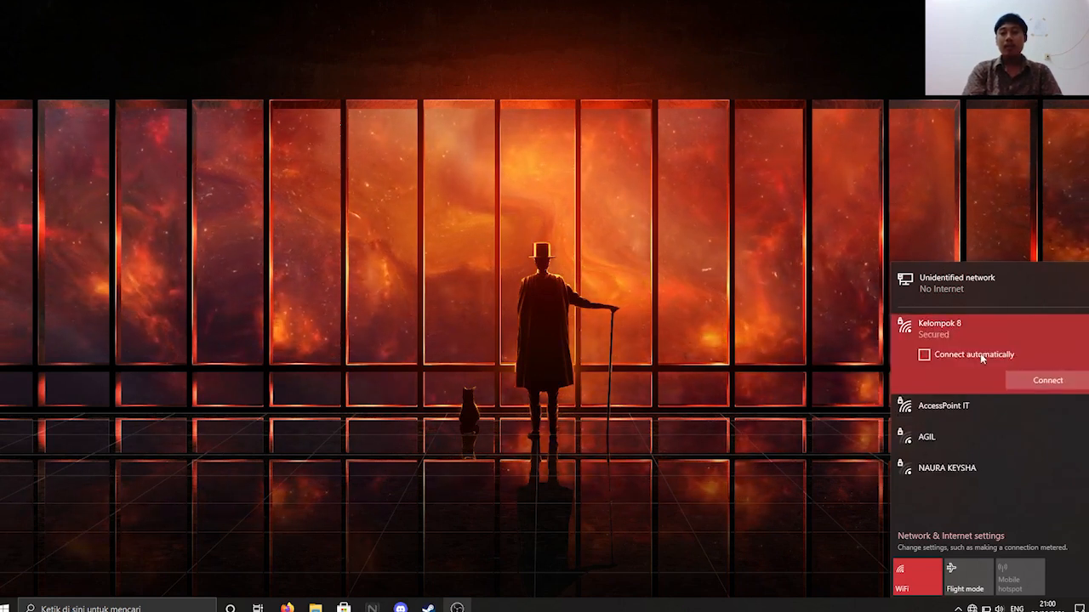
pyautogui.click(1047, 380)
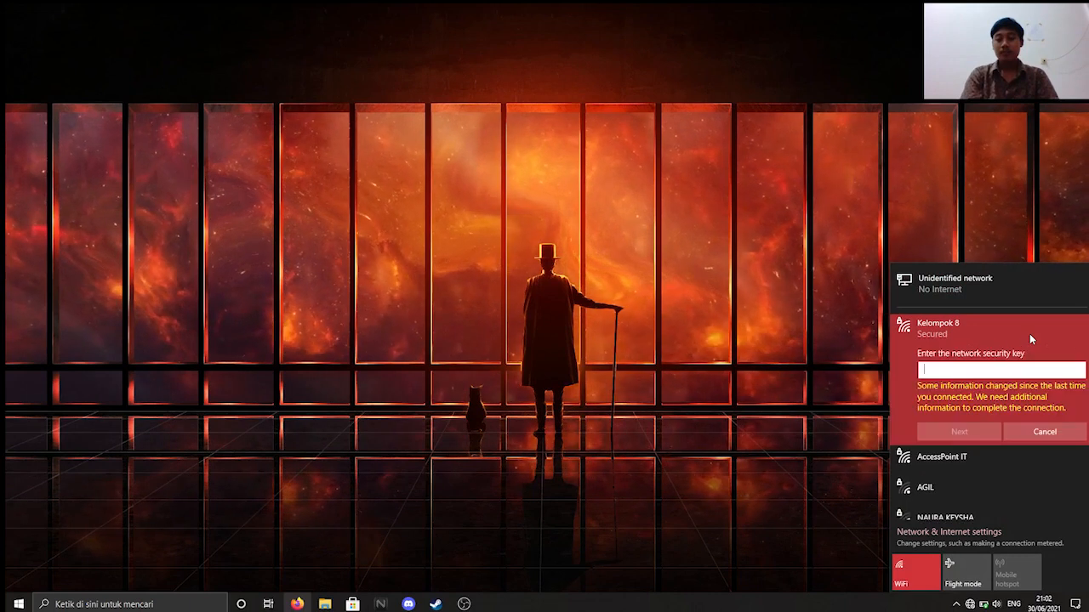
pyautogui.write('•••••••••')
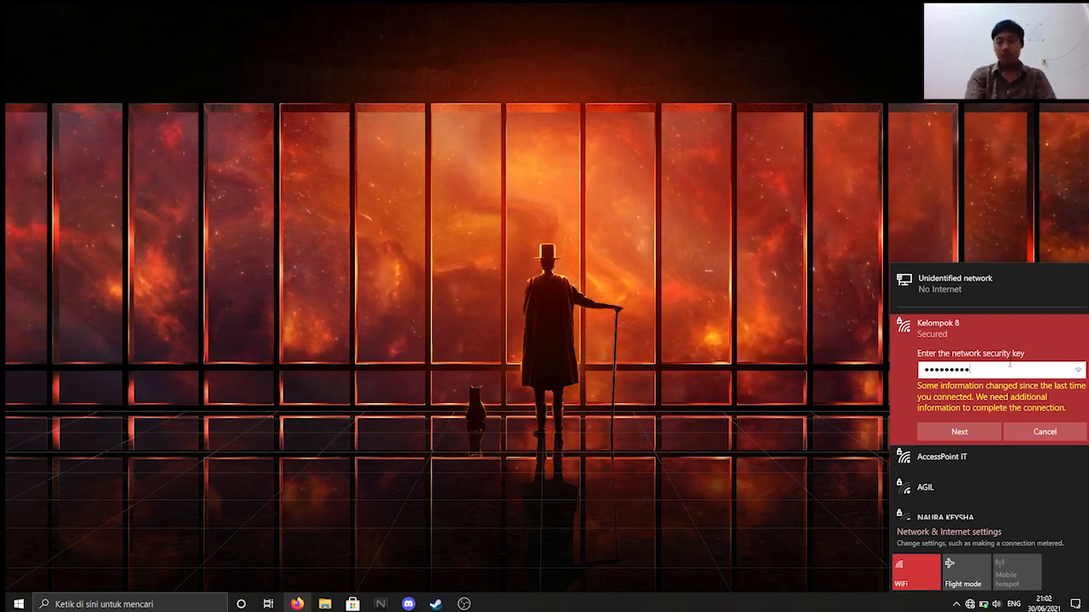
pyautogui.click(1078, 372)
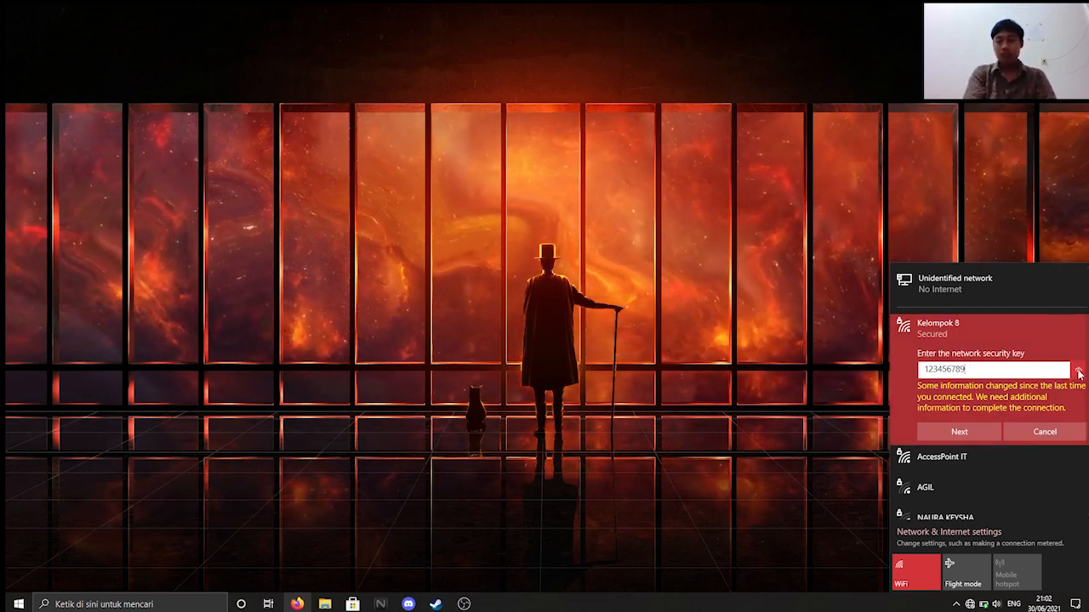
pyautogui.click(970, 430)
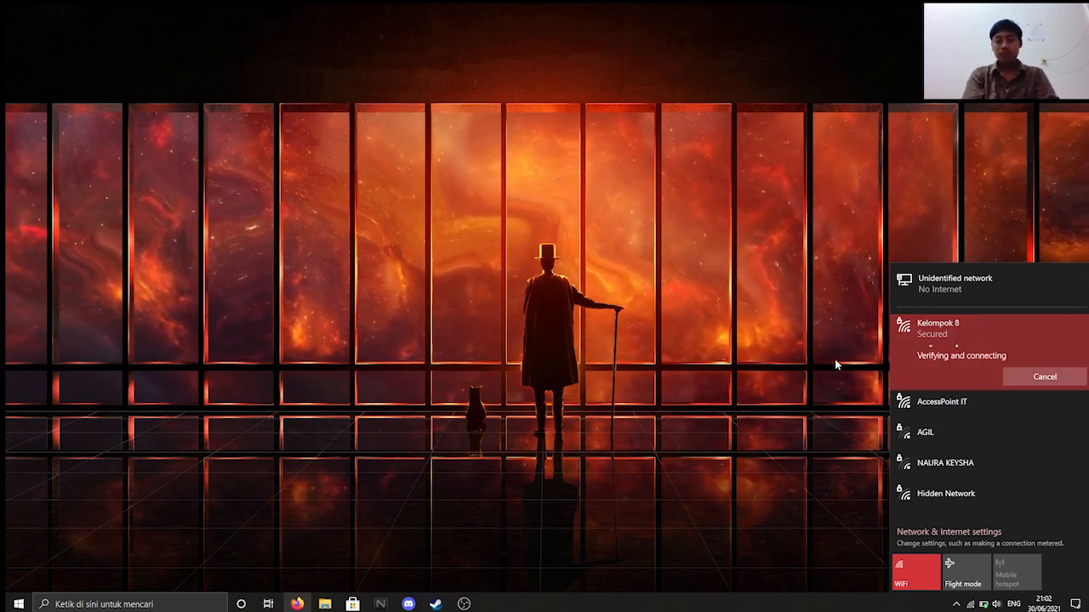
pyautogui.click(788, 391)
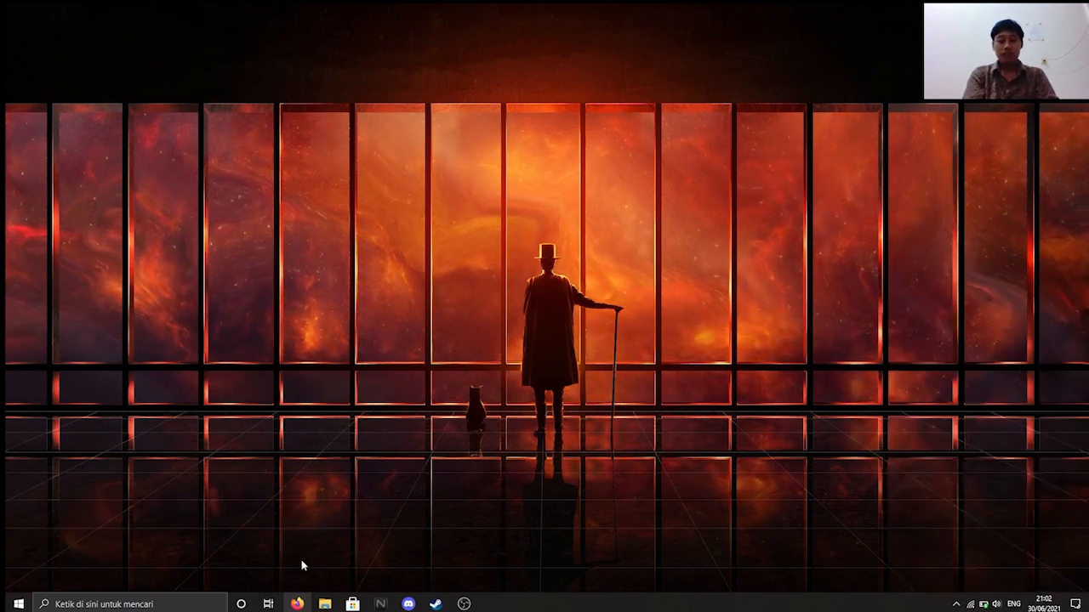
pyautogui.click(187, 604)
# - Open Control Panel's Network and Sharing Centre under Network and Internet
pyautogui.write('control')
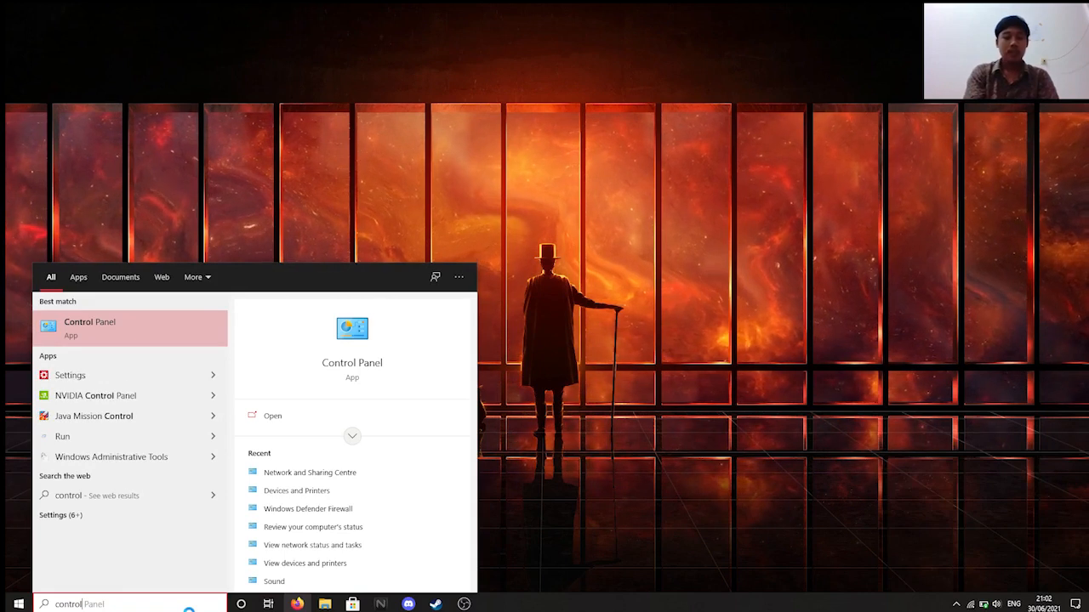
pyautogui.press('Return')
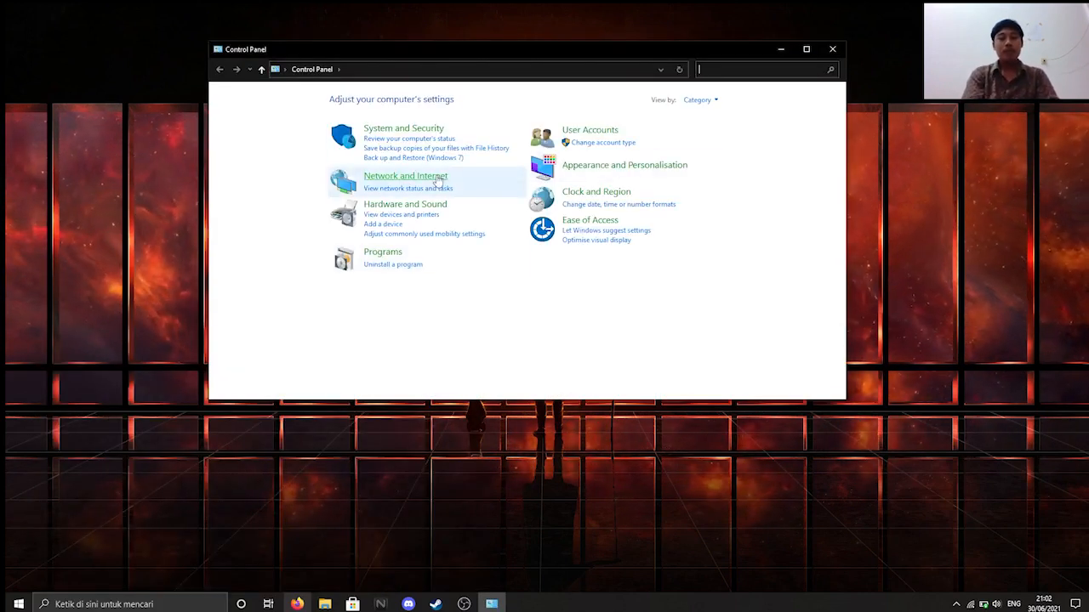
pyautogui.click(438, 179)
pyautogui.click(414, 99)
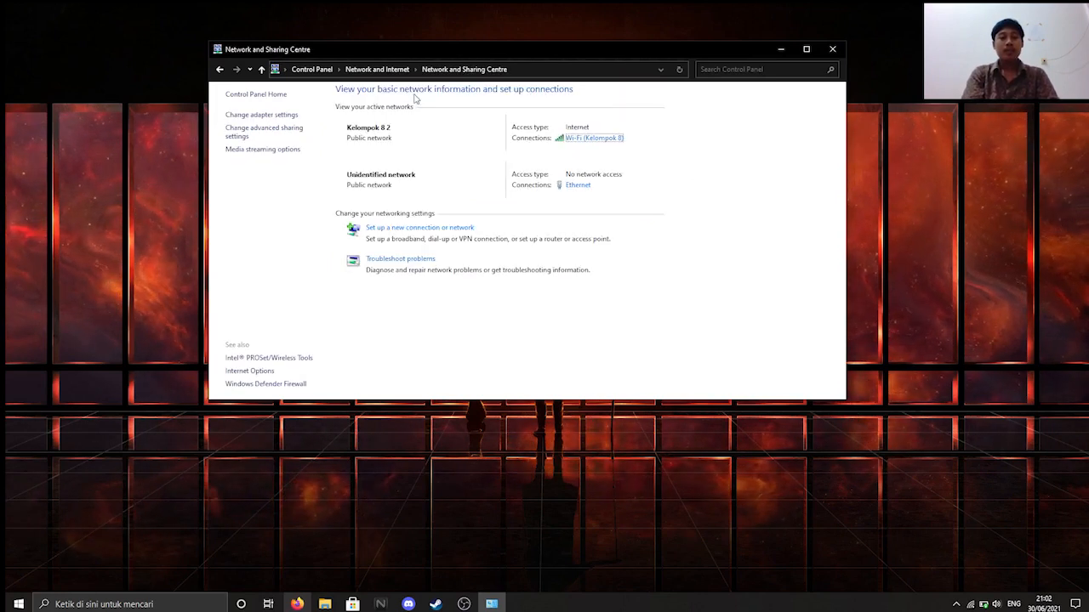
# - Inspect the Kelompok 8 Wi-Fi adapter's IPv4 settings, left automatic, and close all dialogs unchanged
pyautogui.click(586, 141)
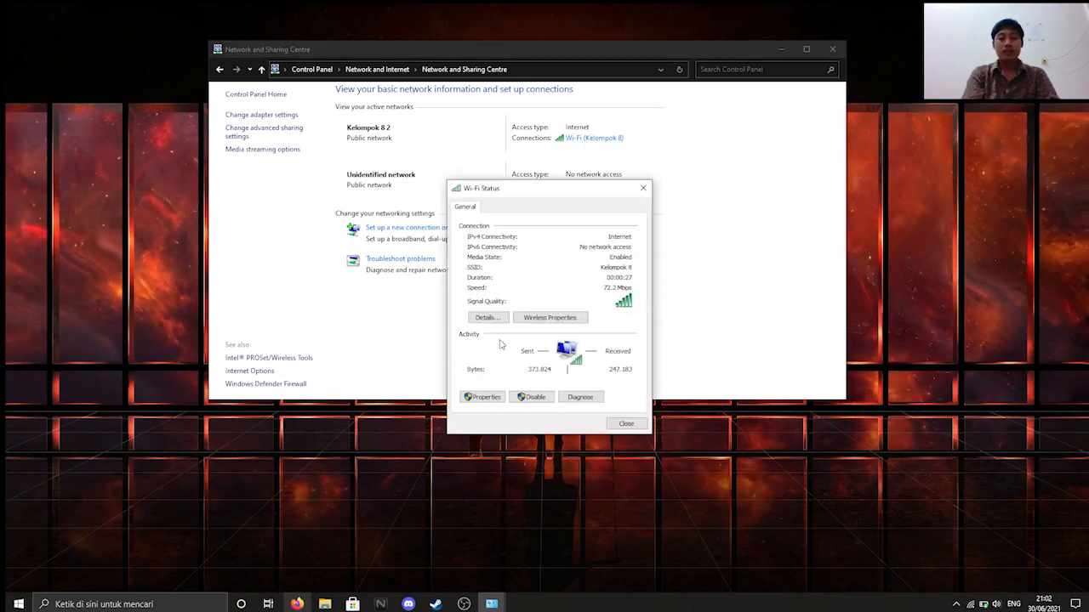
pyautogui.click(487, 398)
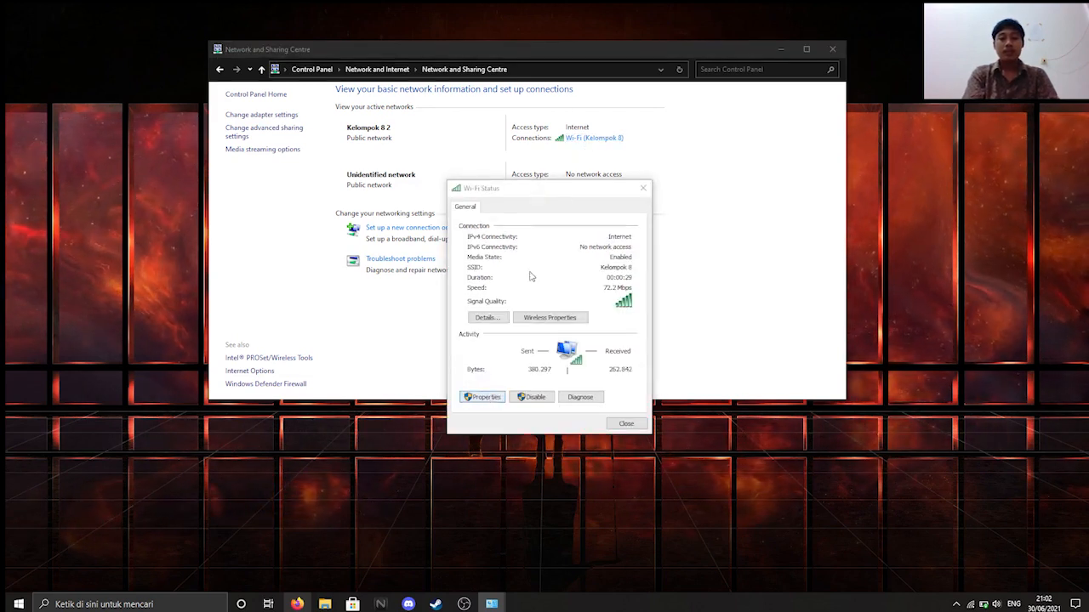
pyautogui.doubleClick(537, 319)
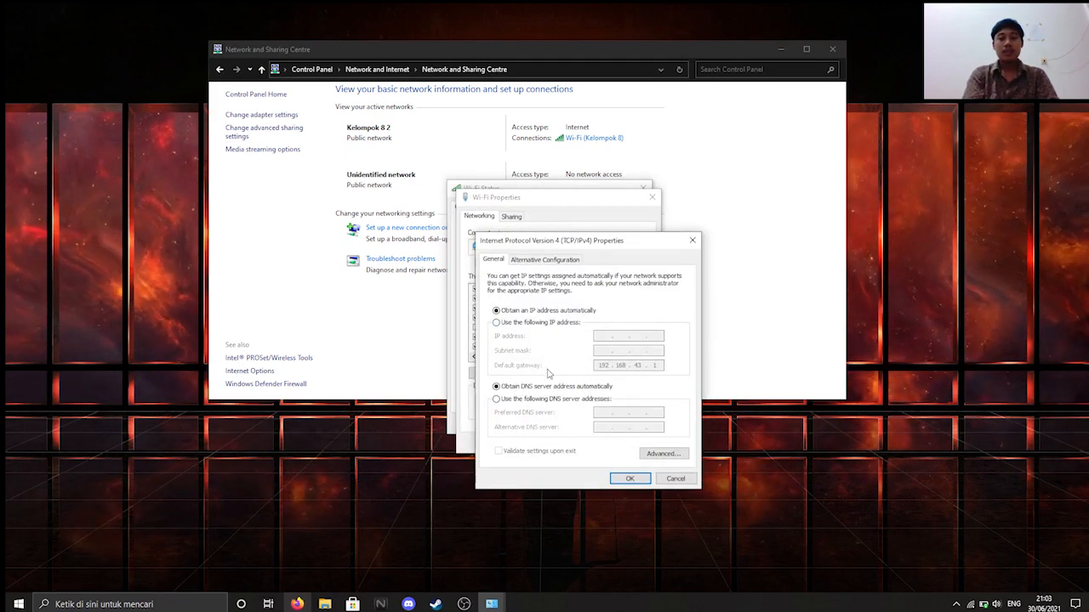
pyautogui.click(631, 478)
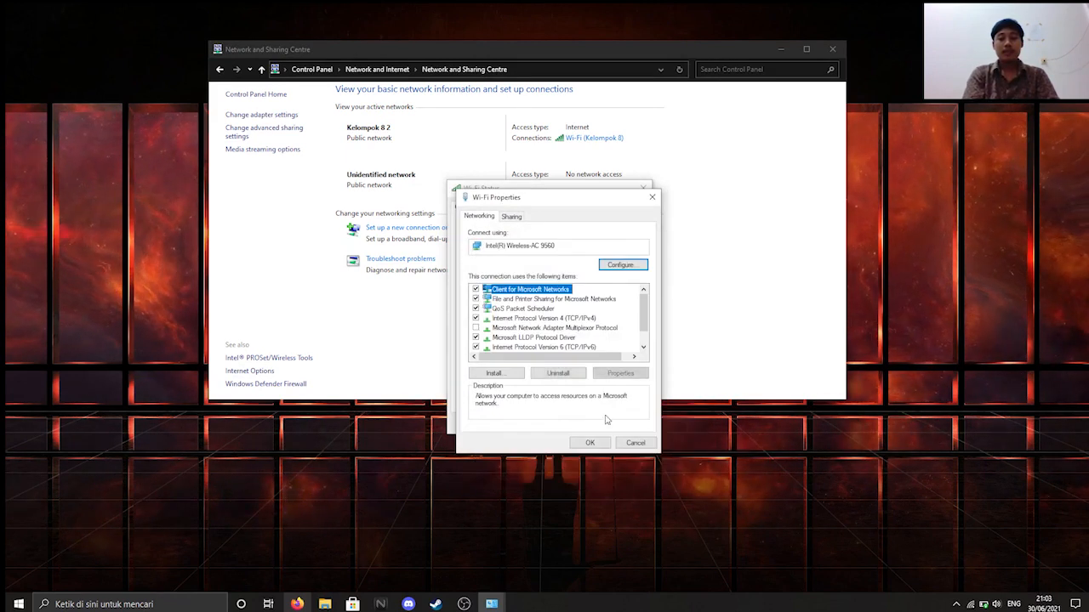
pyautogui.click(634, 444)
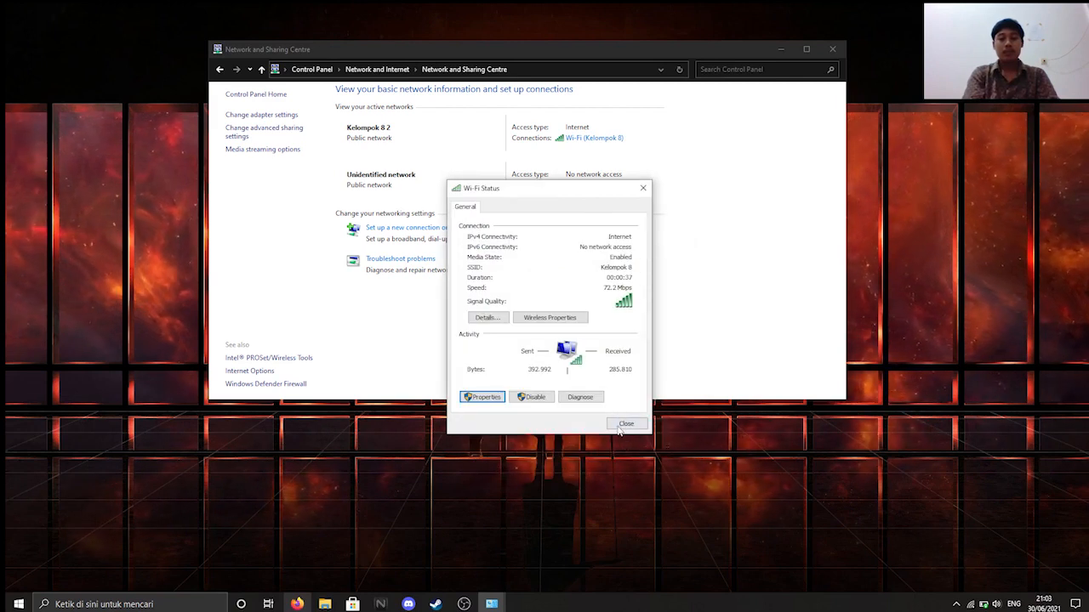
pyautogui.click(623, 424)
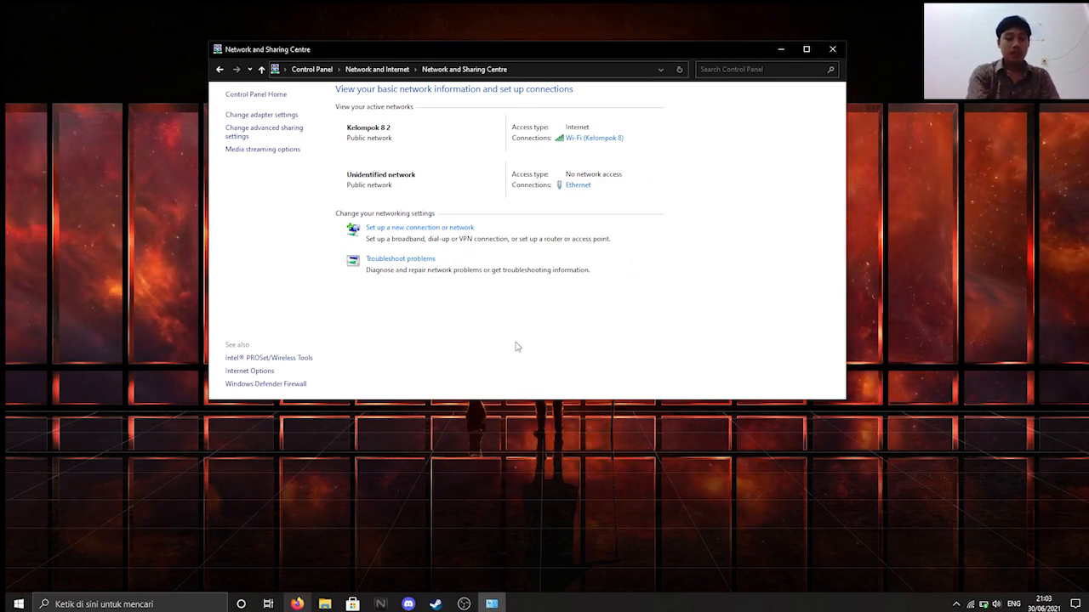
# - Run ipconfig in Command Prompt to list Ethernet 192.168.10.2 and Wi-Fi 192.168.43.172, then reopen Wi-Fi status
pyautogui.press('super+r')
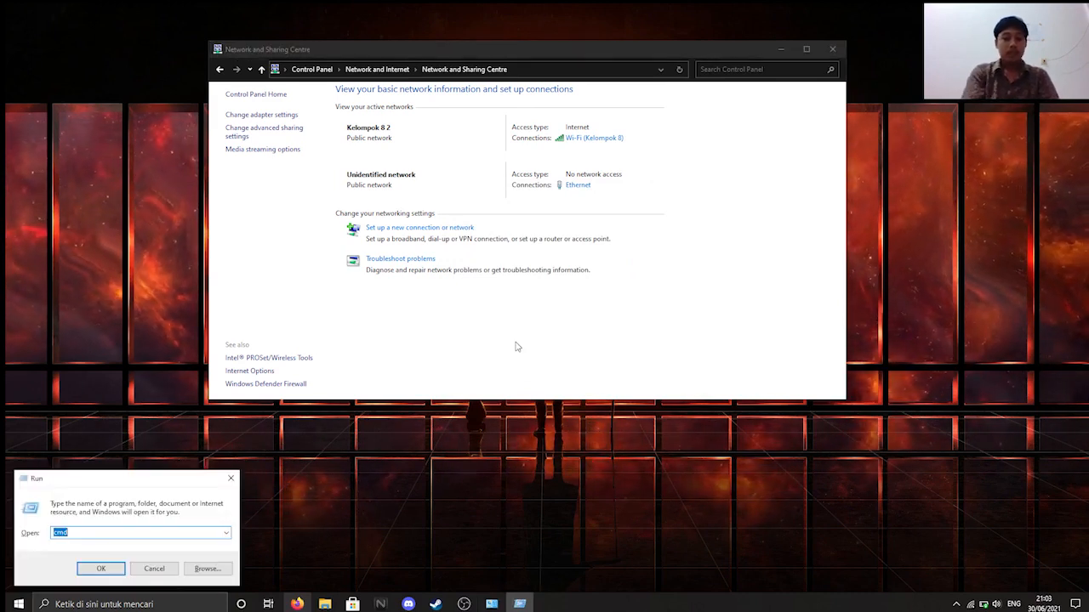
pyautogui.press('Return')
pyautogui.write('ipconfig')
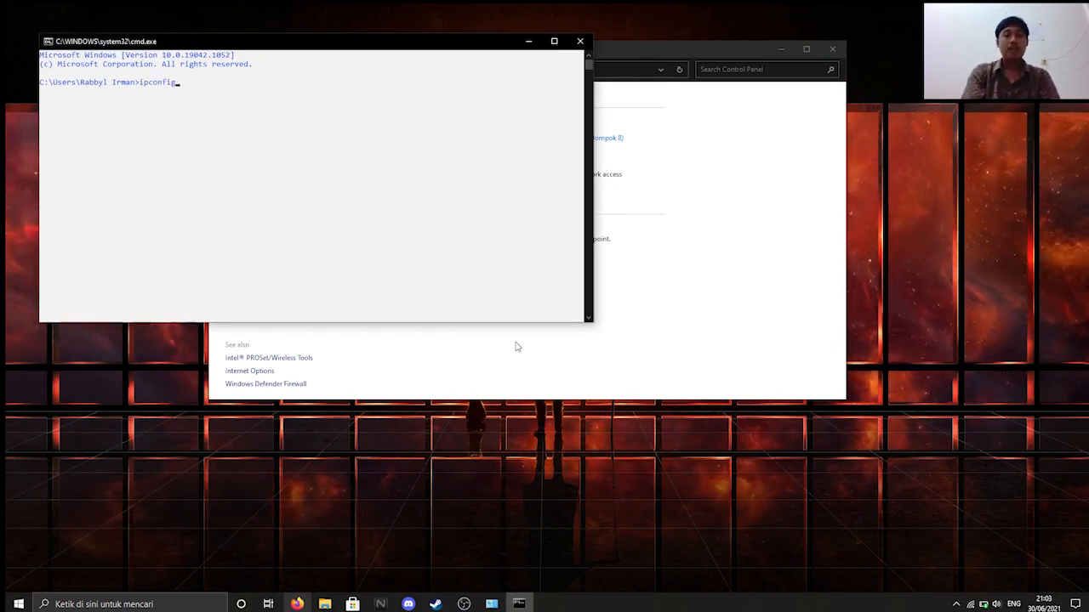
pyautogui.press('Return')
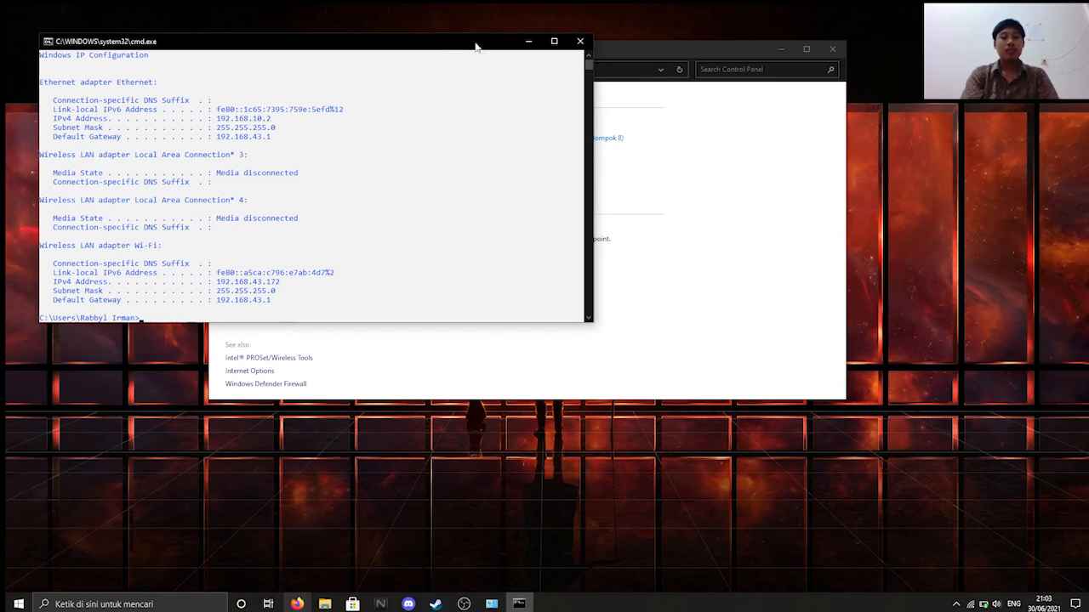
pyautogui.click(528, 41)
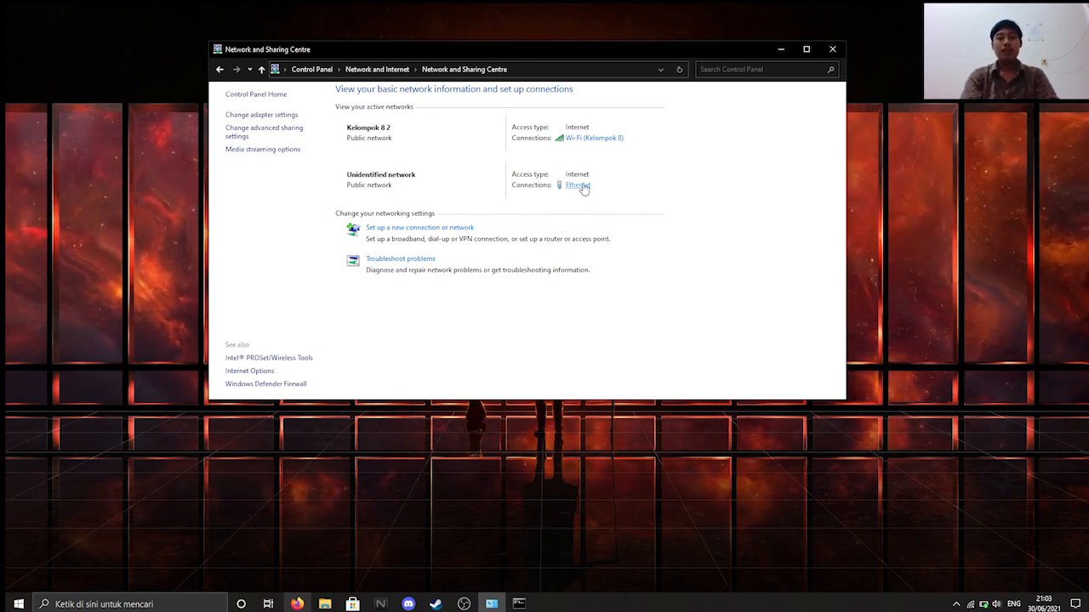
pyautogui.click(571, 141)
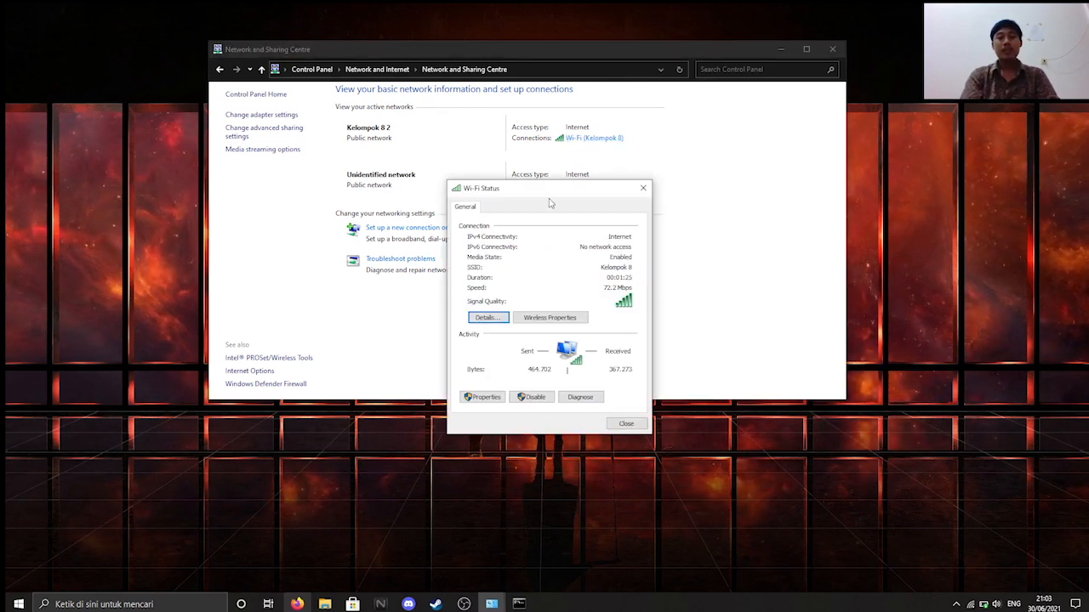
# - Keep Internet Connection Sharing enabled on the Wi-Fi adapter with all shared services left on
pyautogui.click(483, 398)
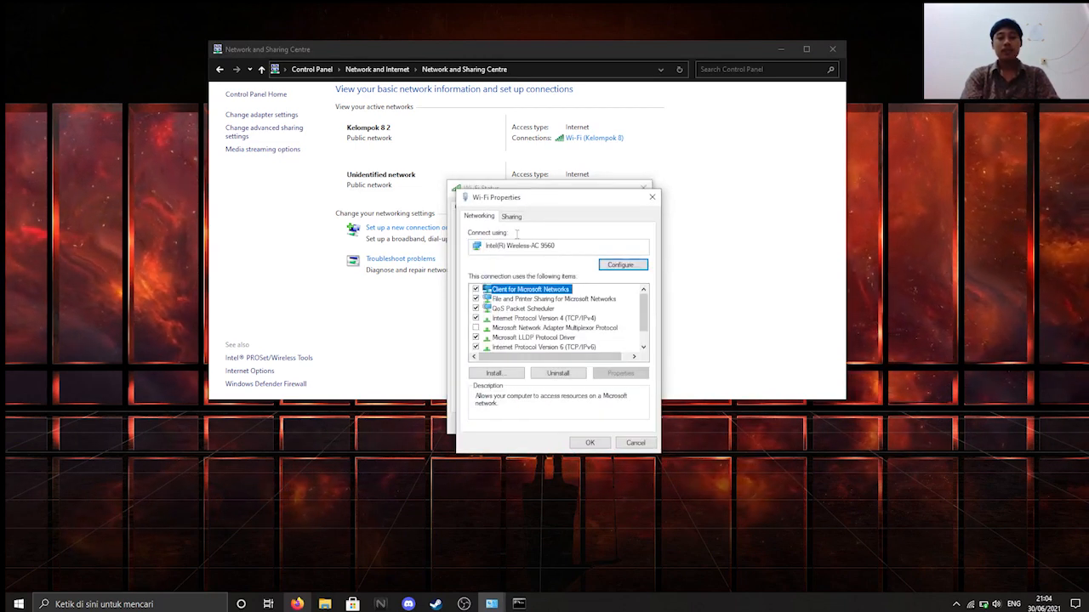
pyautogui.click(510, 217)
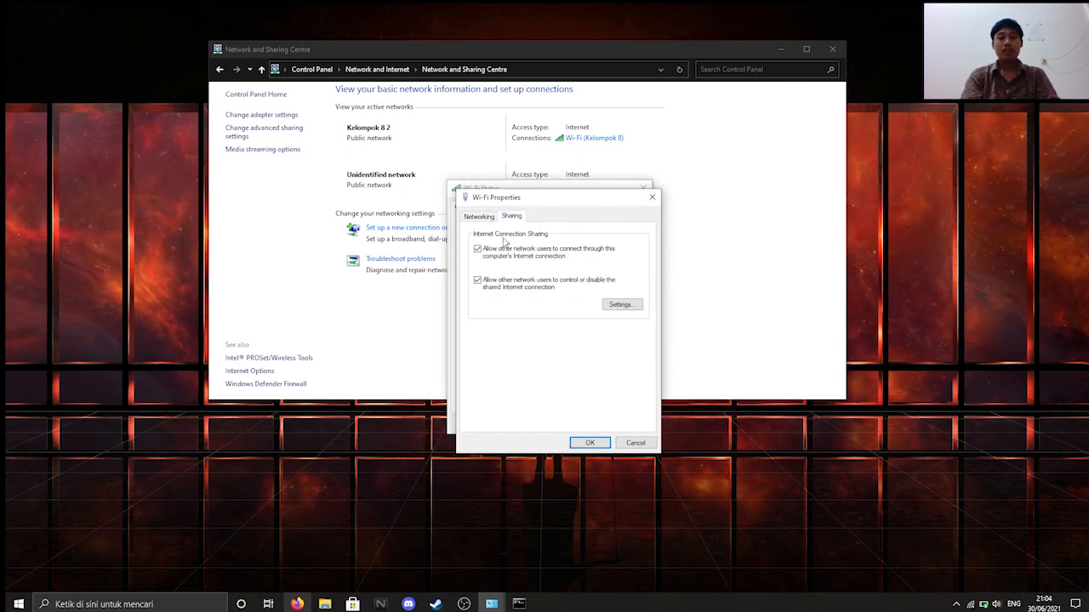
pyautogui.click(620, 307)
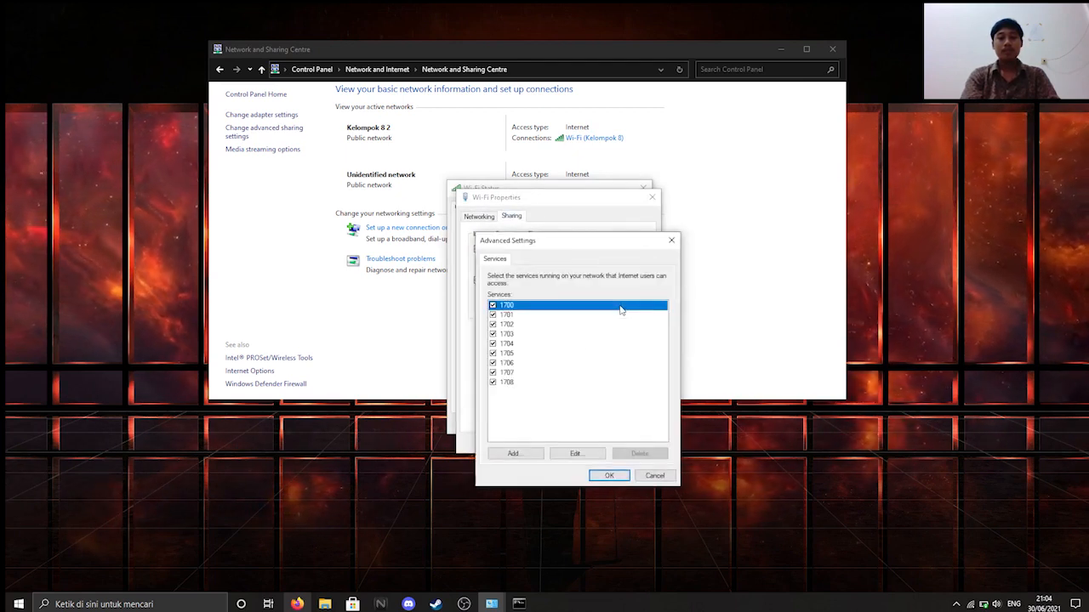
pyautogui.click(609, 475)
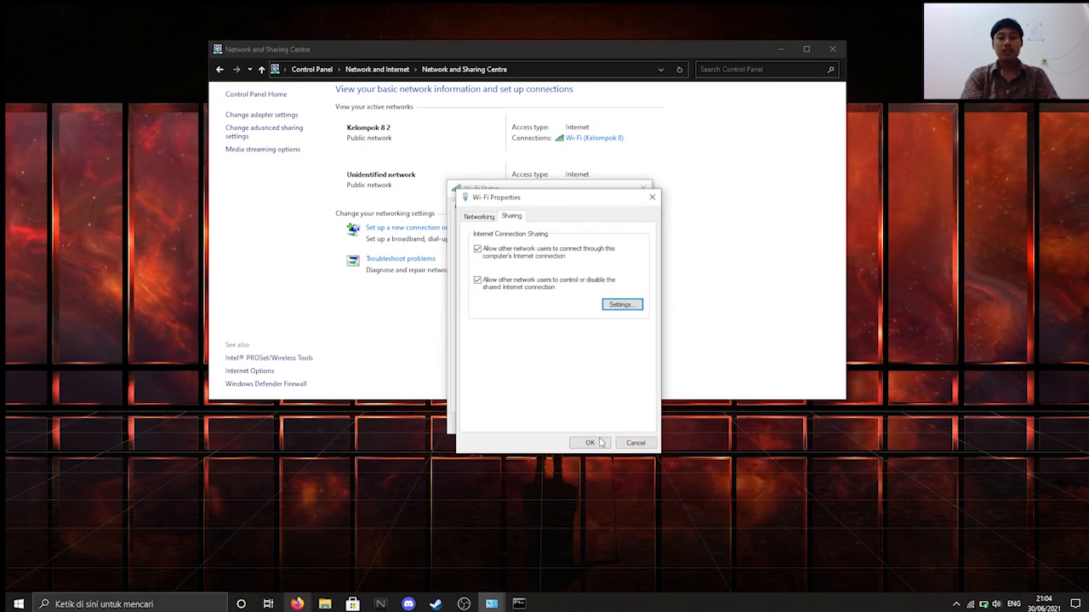
pyautogui.click(589, 443)
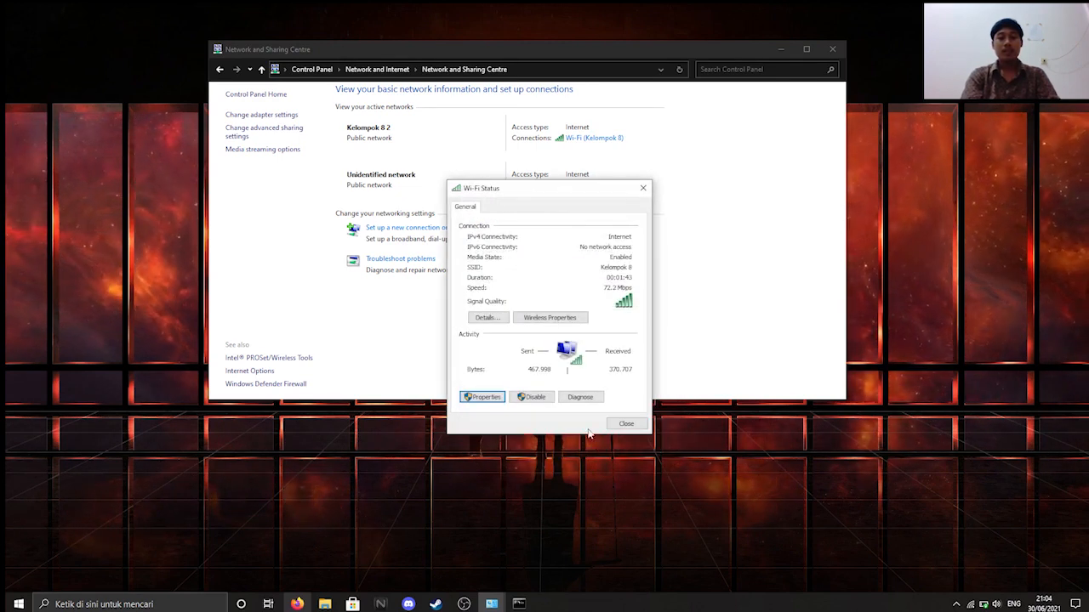
pyautogui.click(621, 423)
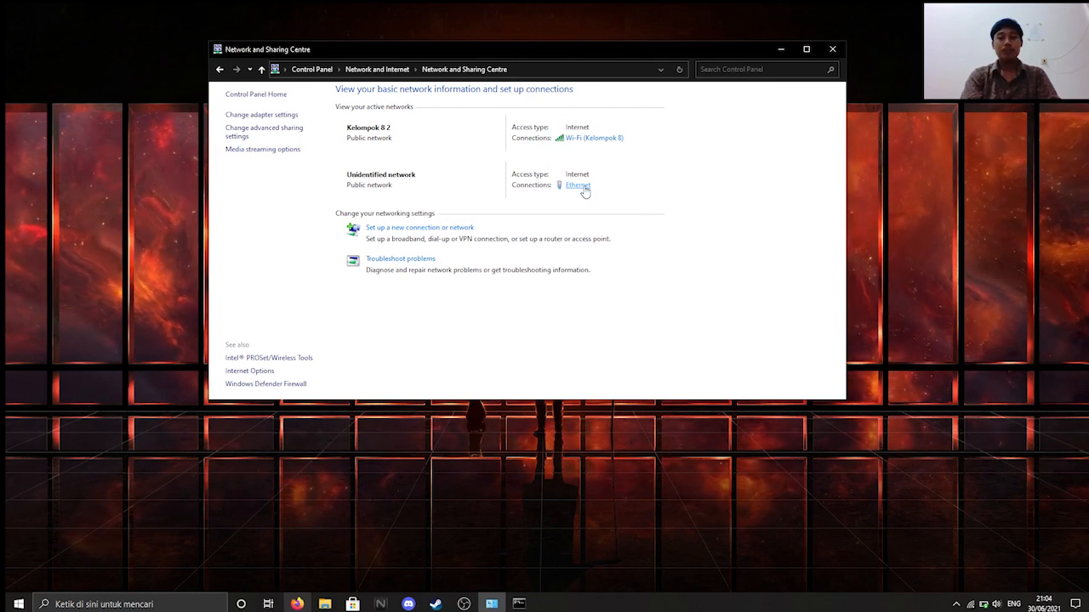
# - Open the Ethernet adapter's TCP/IPv4 properties dialog and move it up and left
pyautogui.click(583, 185)
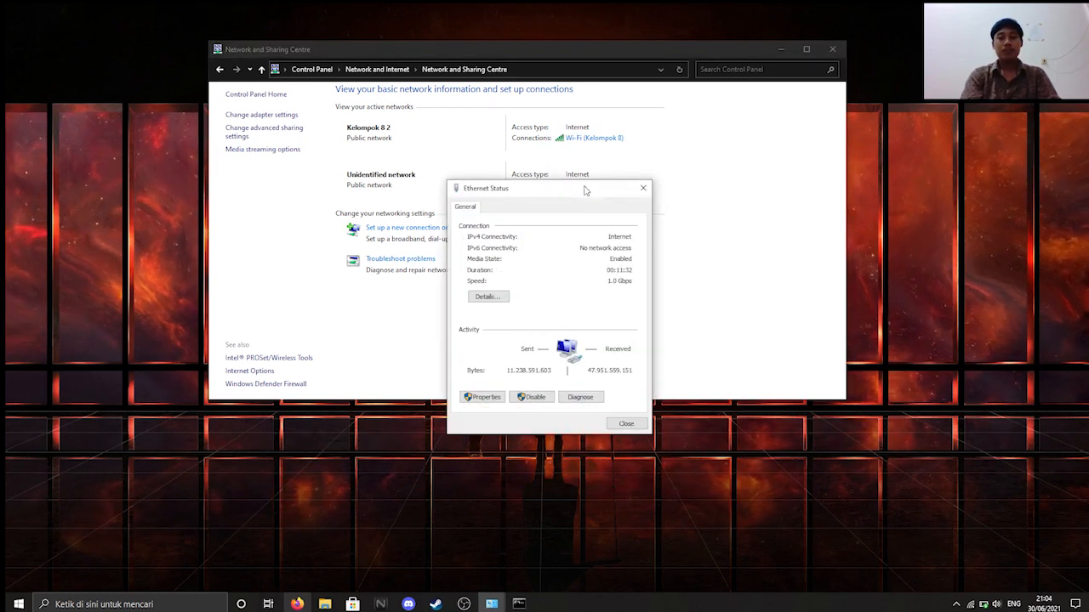
pyautogui.click(484, 397)
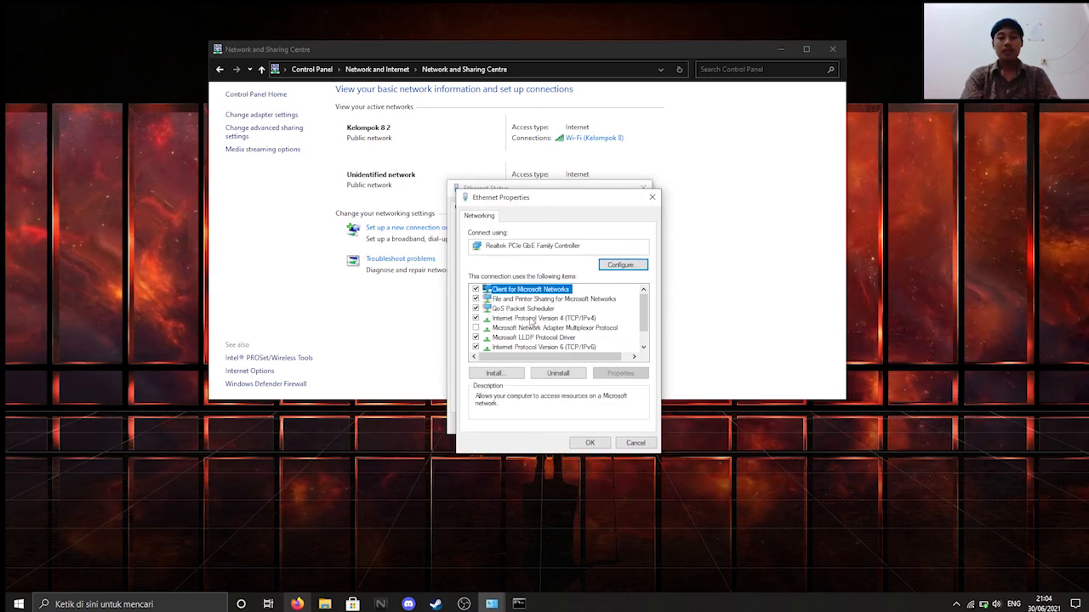
pyautogui.click(545, 320)
pyautogui.doubleClick(546, 321)
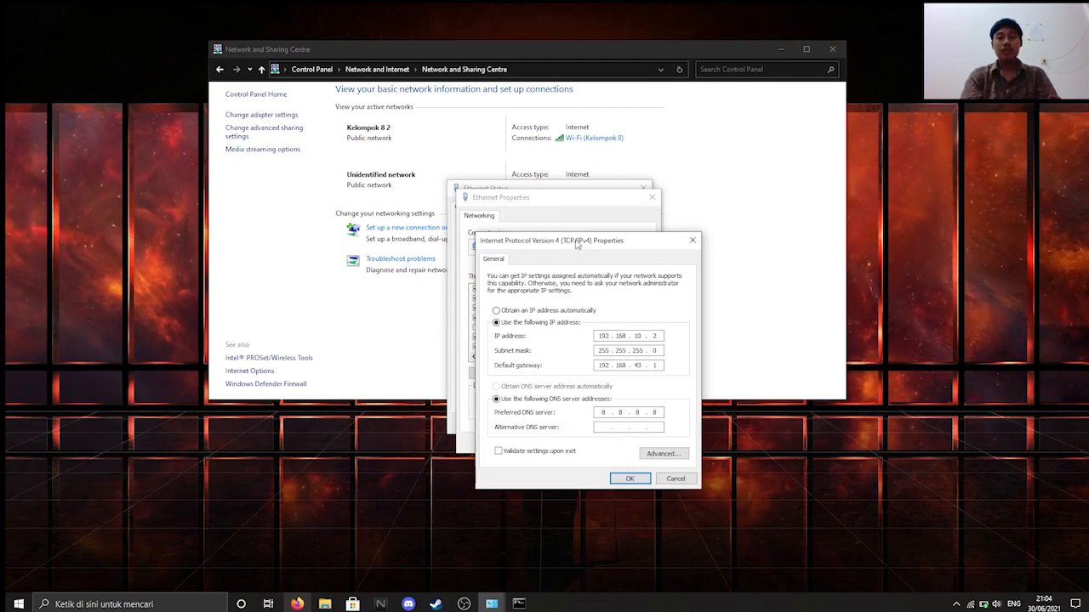
pyautogui.moveTo(578, 244); pyautogui.dragTo(555, 171)
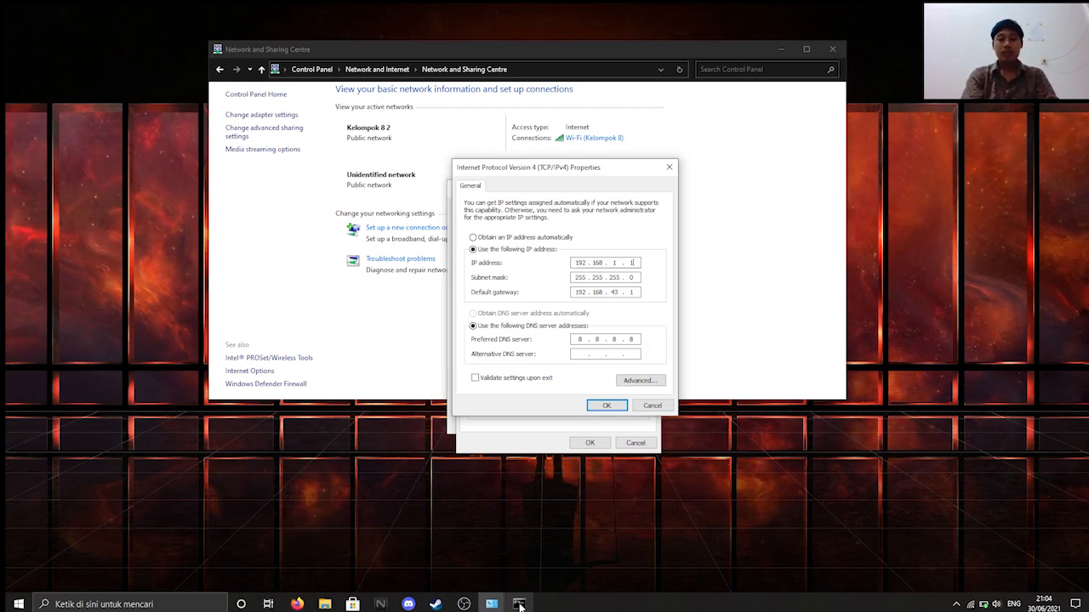
pyautogui.click(519, 604)
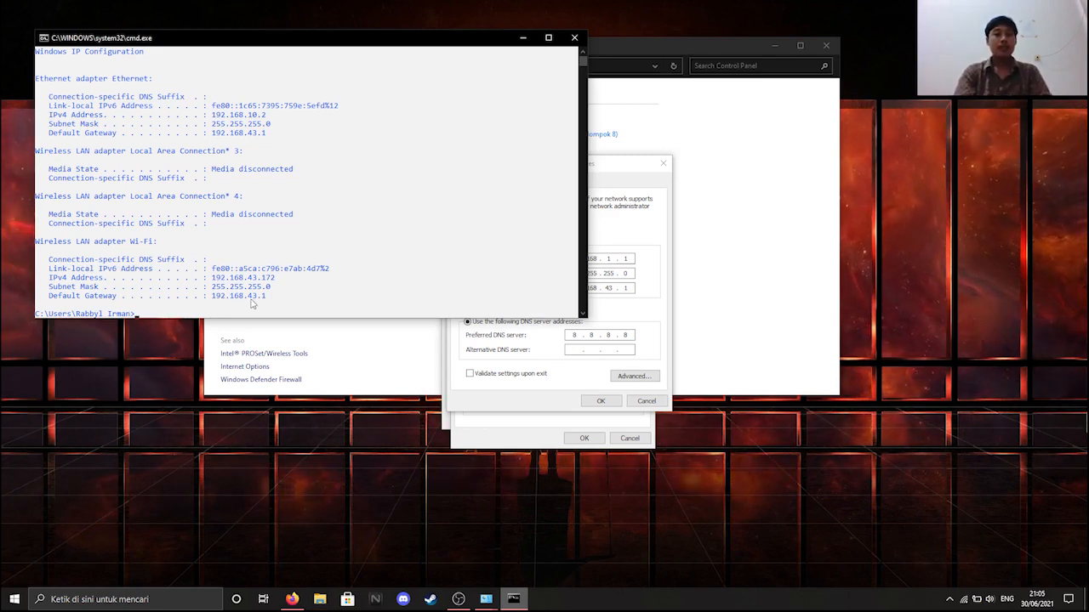
pyautogui.click(523, 39)
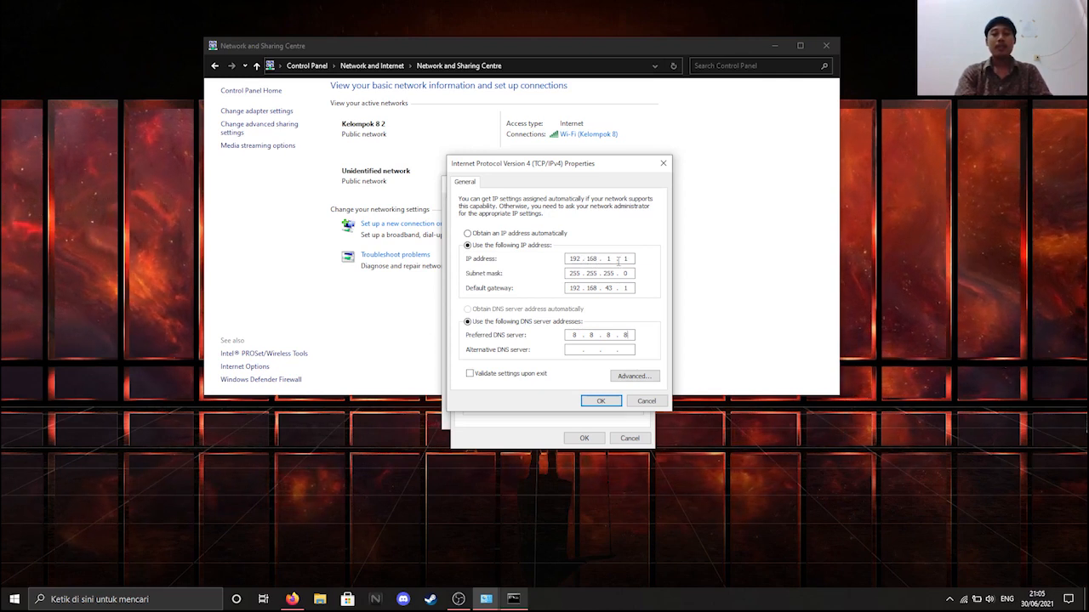
# - Save the Ethernet static IPv4 settings, accepting both gateway warnings, and close the network windows
pyautogui.click(602, 400)
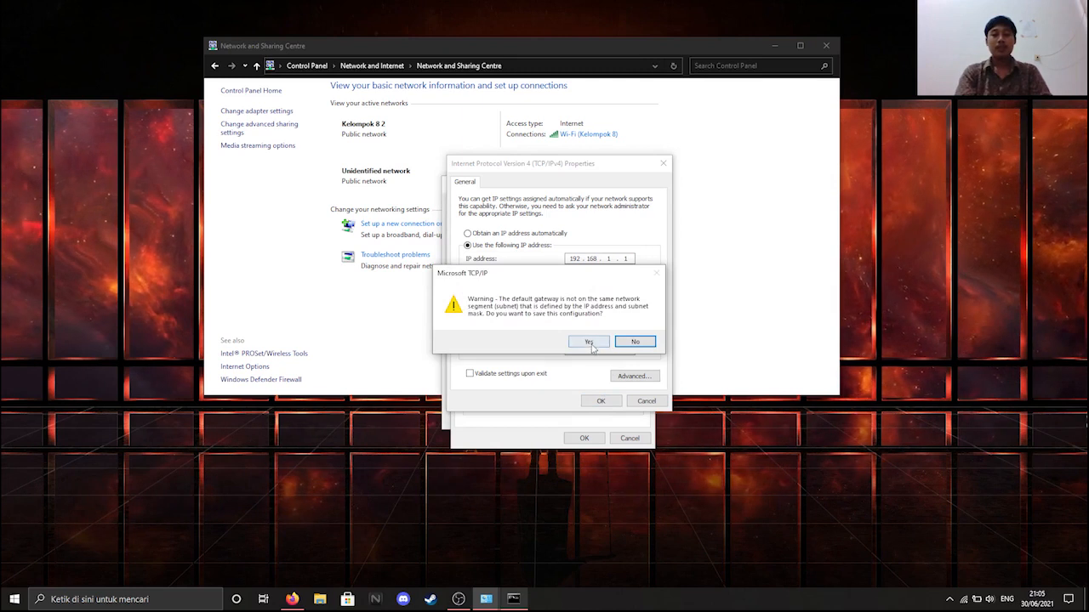
pyautogui.click(590, 342)
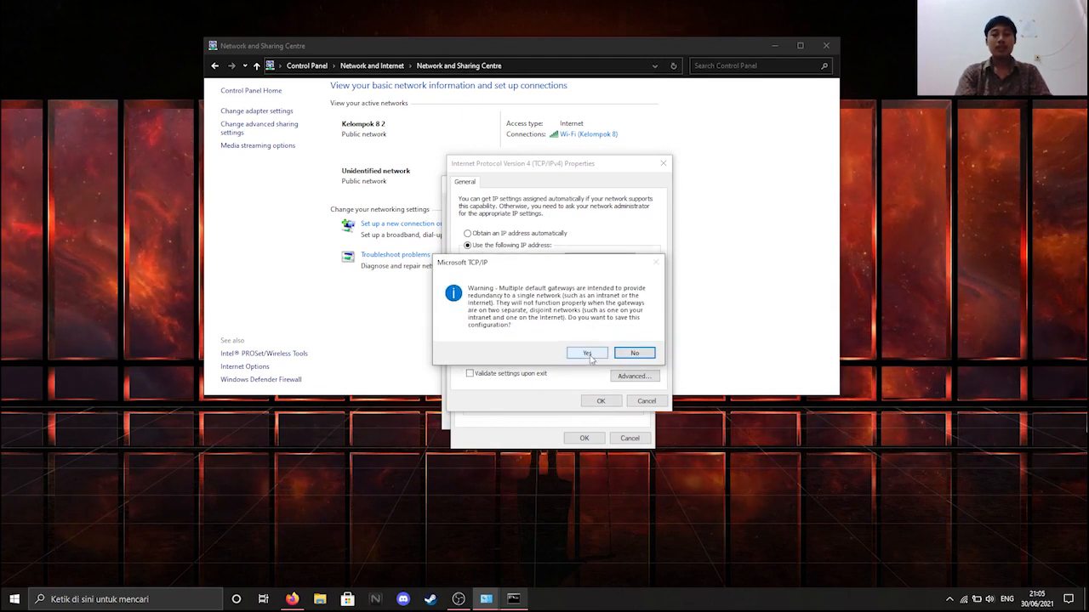
pyautogui.click(590, 353)
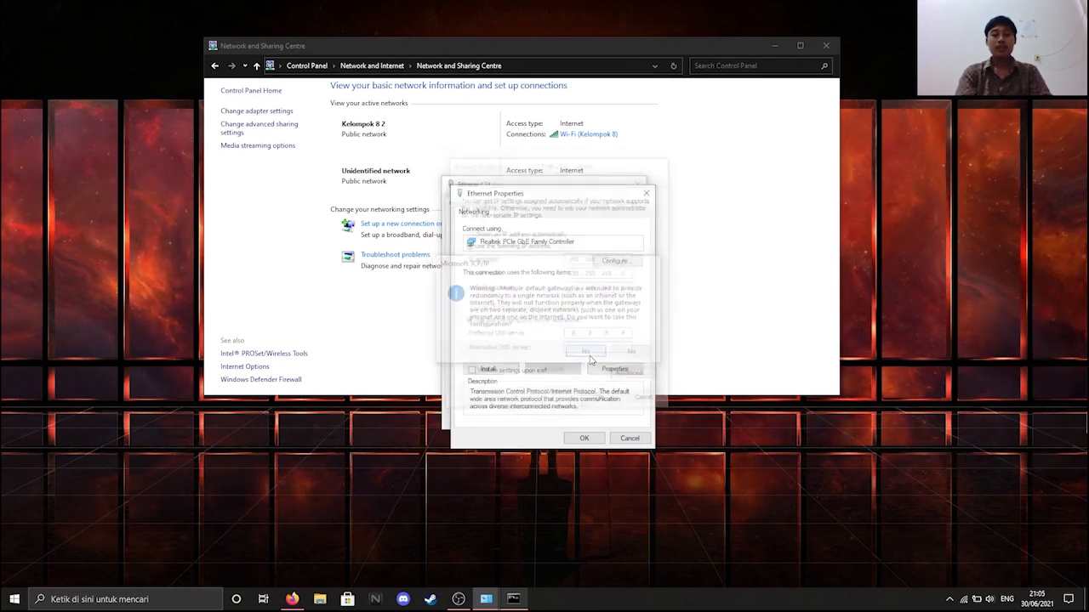
pyautogui.click(580, 439)
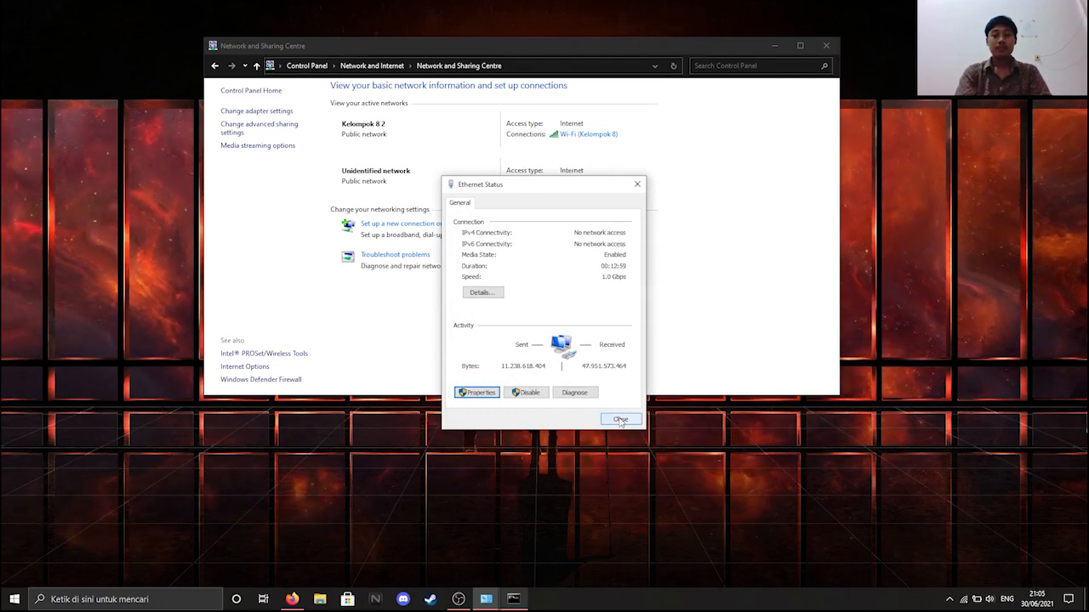
pyautogui.click(620, 420)
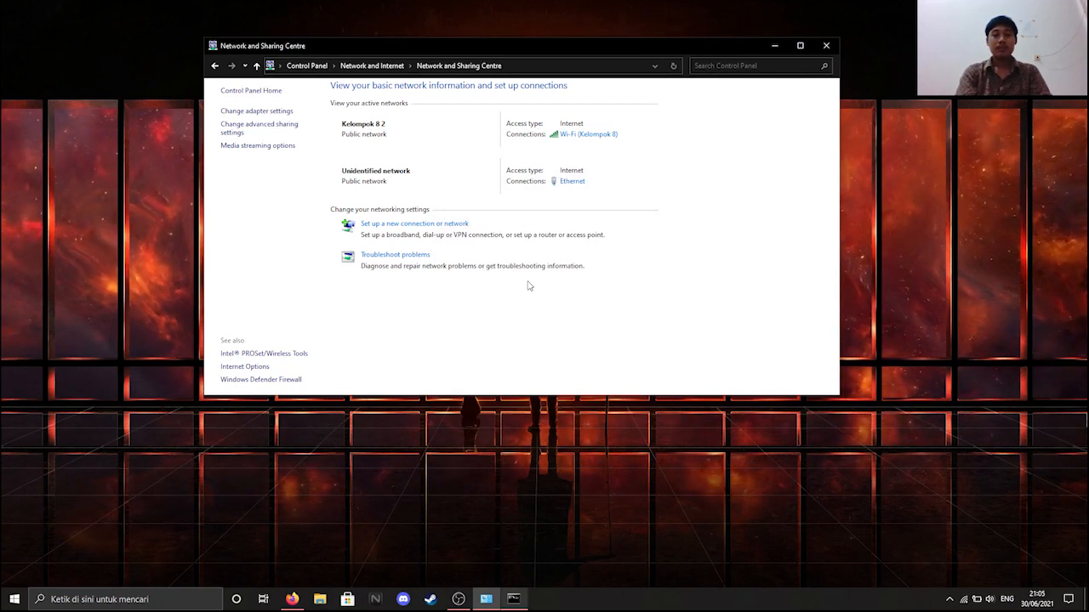
pyautogui.click(825, 48)
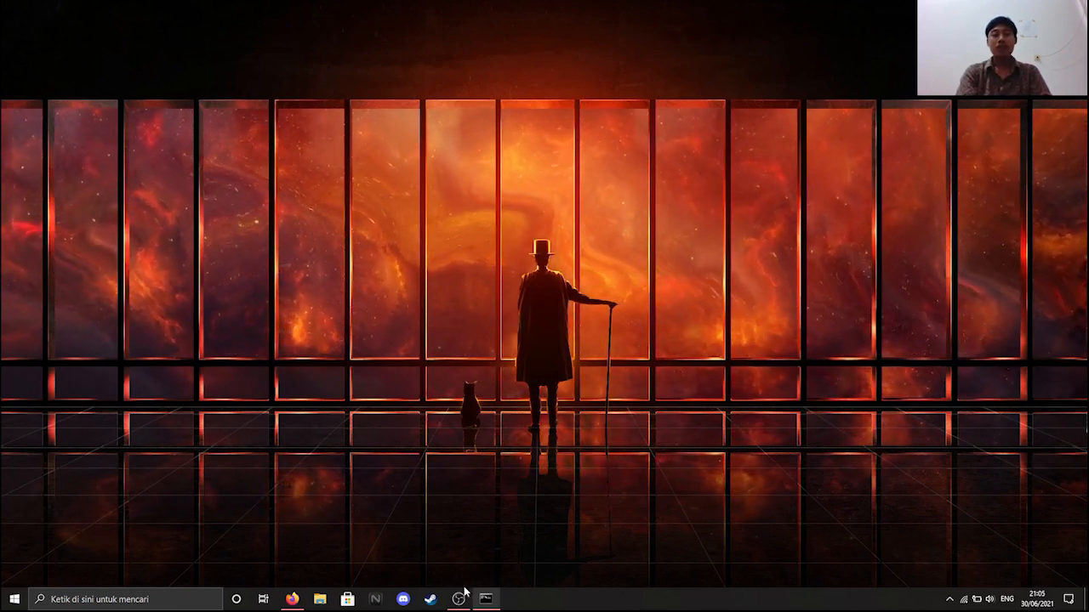
# - Open Network and Sharing Center from the network tray icon's right-click menu
pyautogui.moveTo(460, 599)
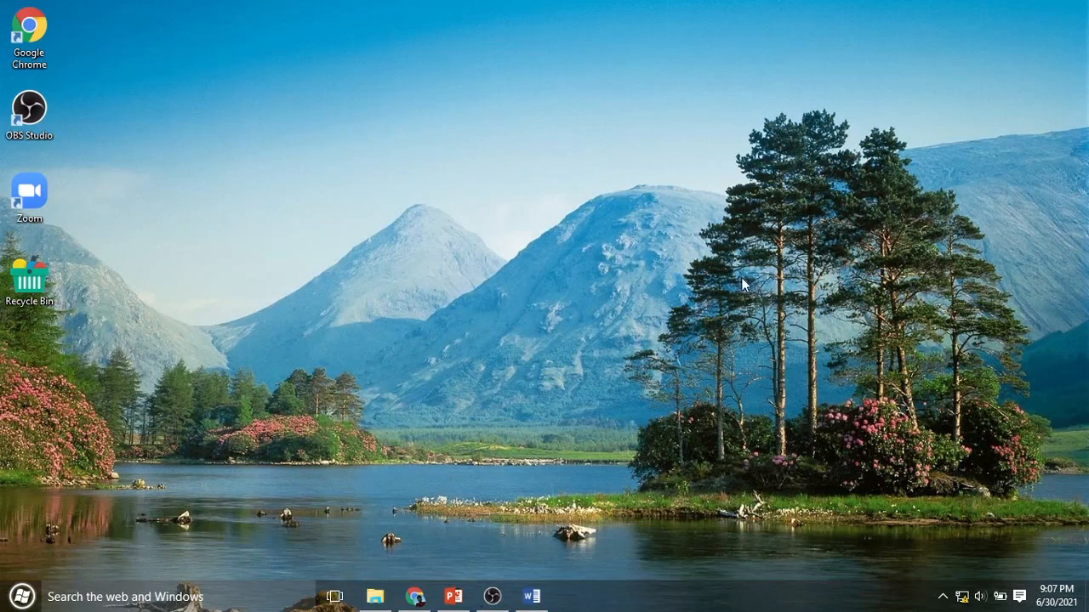
pyautogui.rightClick(963, 602)
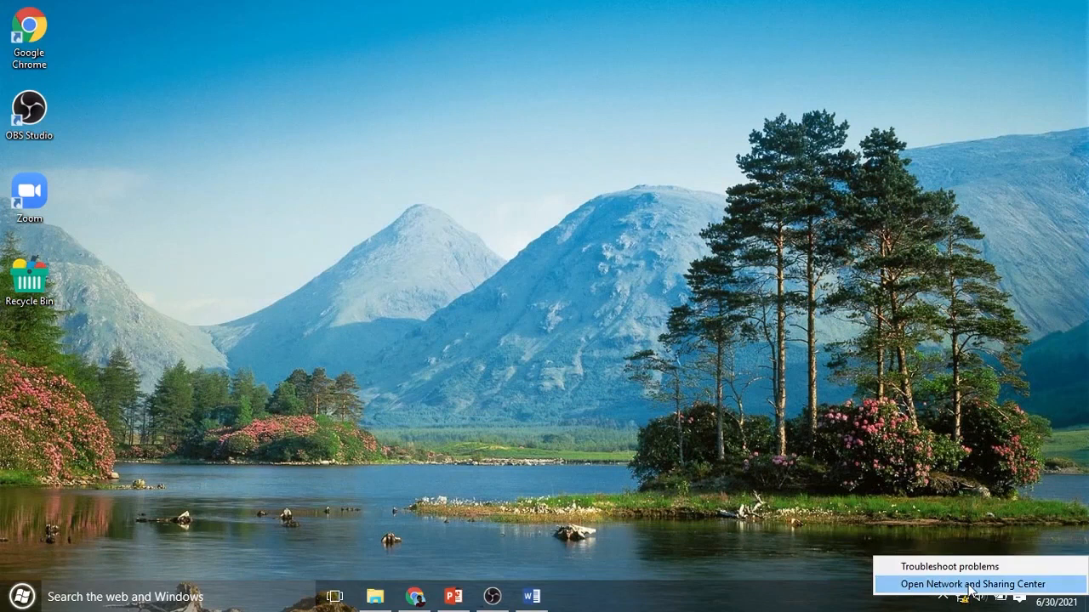
pyautogui.click(971, 585)
pyautogui.rightClick(968, 589)
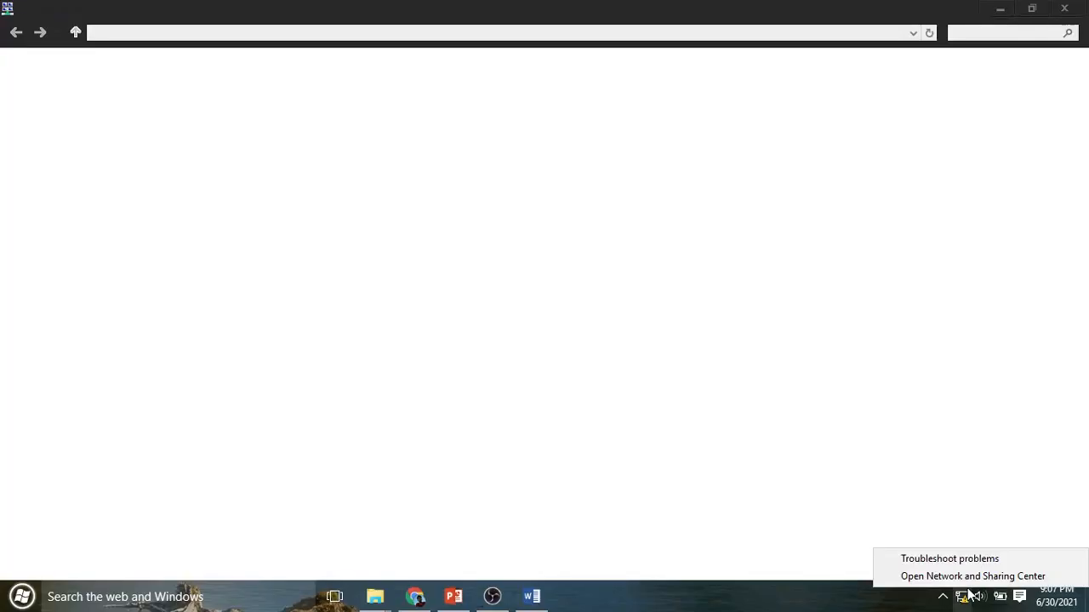
pyautogui.click(967, 577)
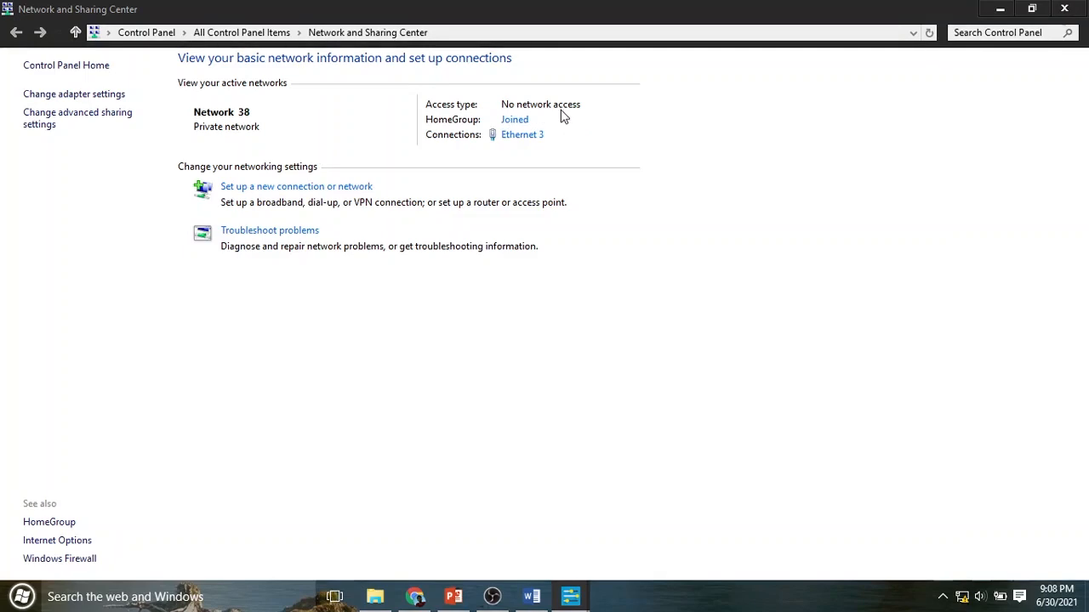
# - Set Ethernet 3's IPv4 address to 192.168.1.2 and gateway to 192.168.1.1, and save
pyautogui.click(523, 135)
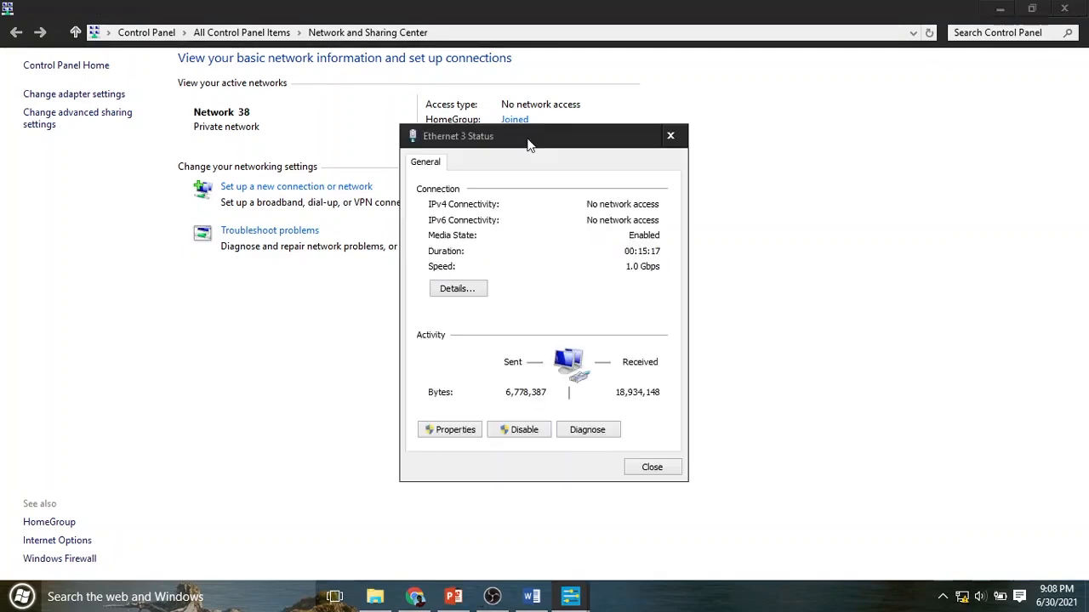
pyautogui.click(452, 435)
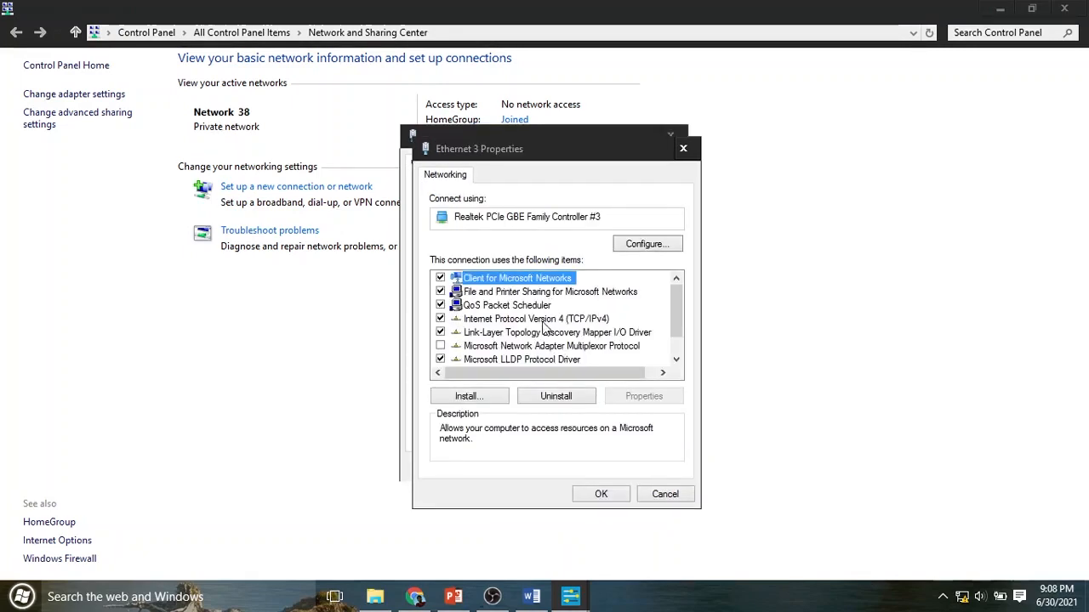
pyautogui.doubleClick(545, 320)
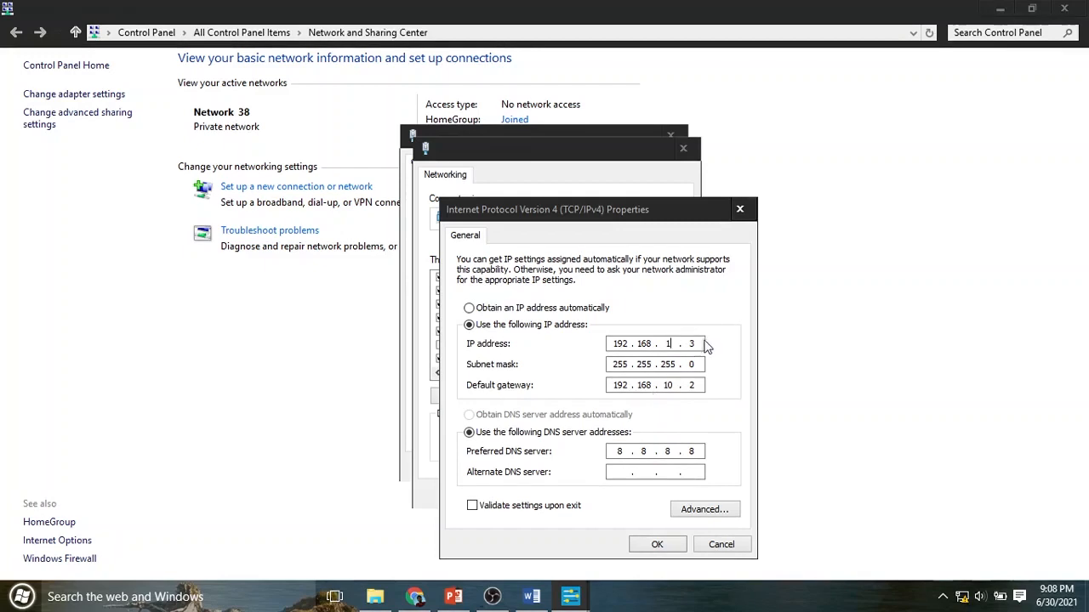
pyautogui.press('BackSpace')
pyautogui.write('2')
pyautogui.write('1')
pyautogui.click(656, 545)
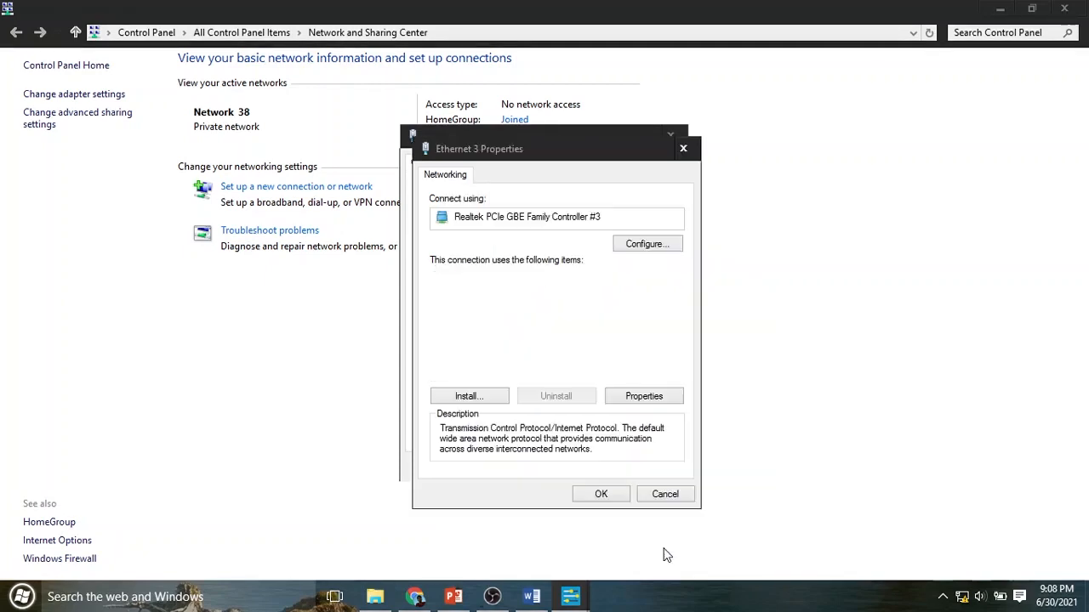
pyautogui.click(605, 495)
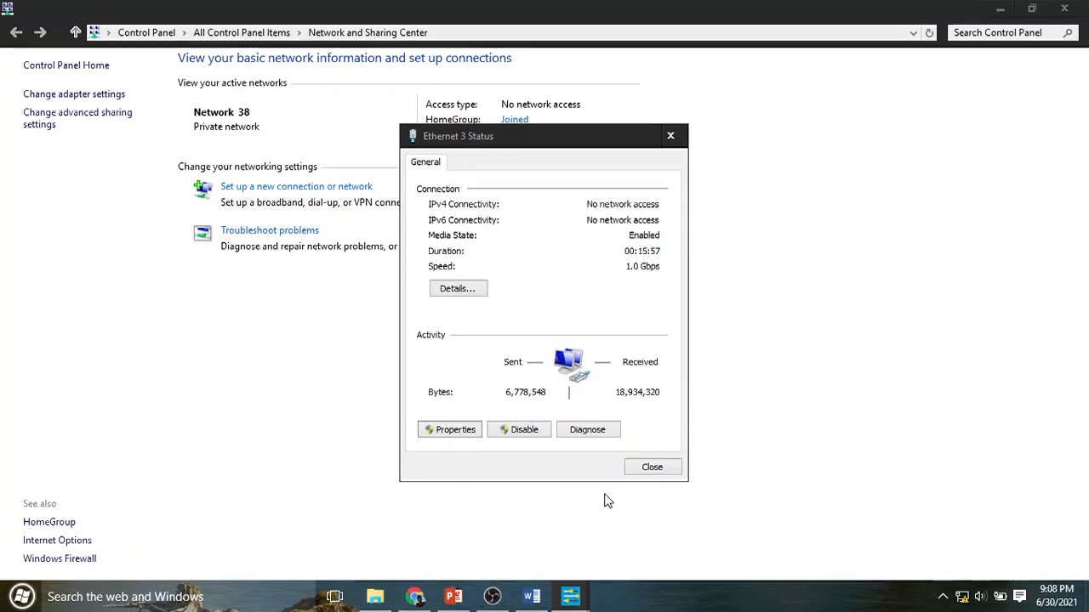
pyautogui.click(652, 468)
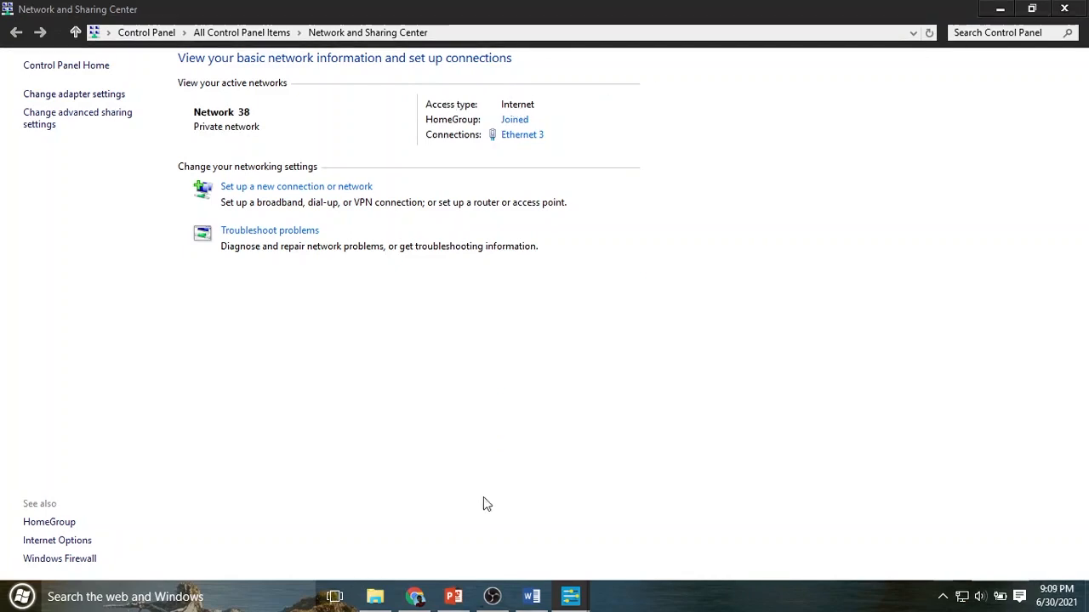
# - In Chrome, search Google for 'test' and scroll the results back up to the translation card
pyautogui.click(415, 596)
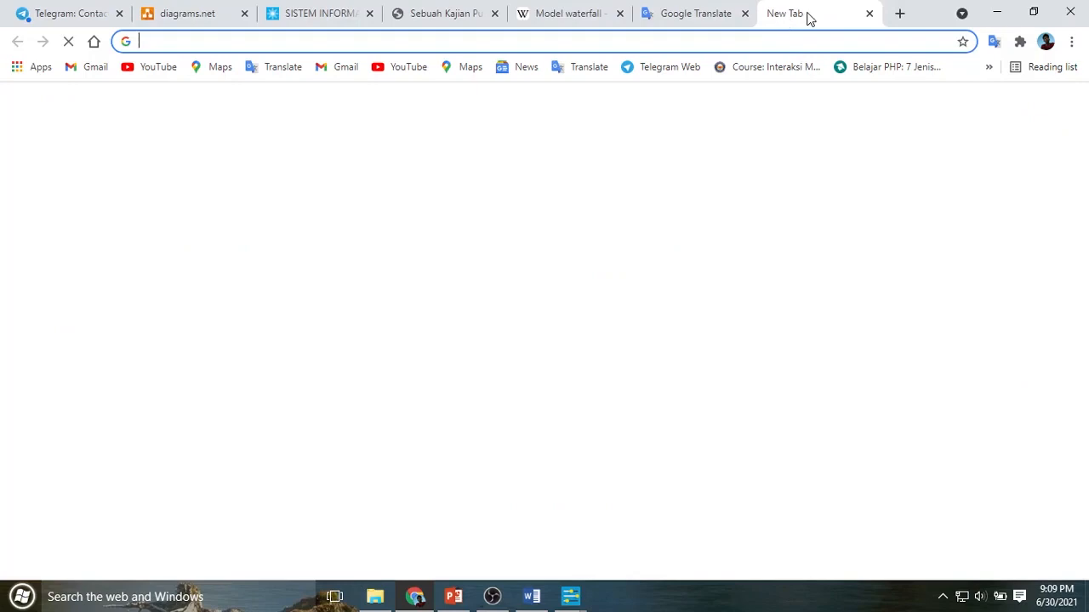
pyautogui.rightClick(809, 15)
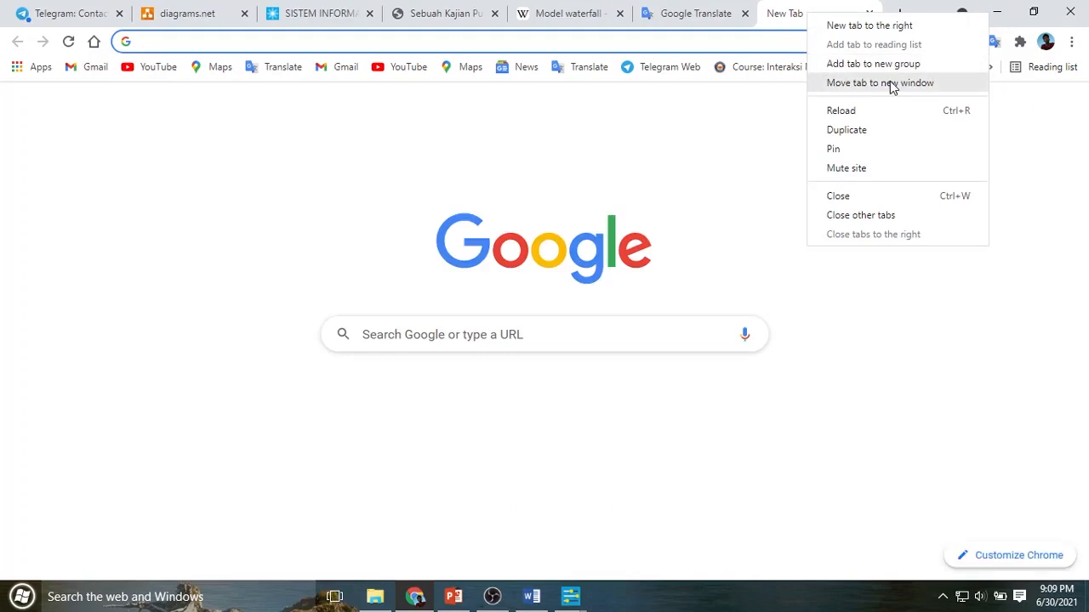
pyautogui.press('Escape')
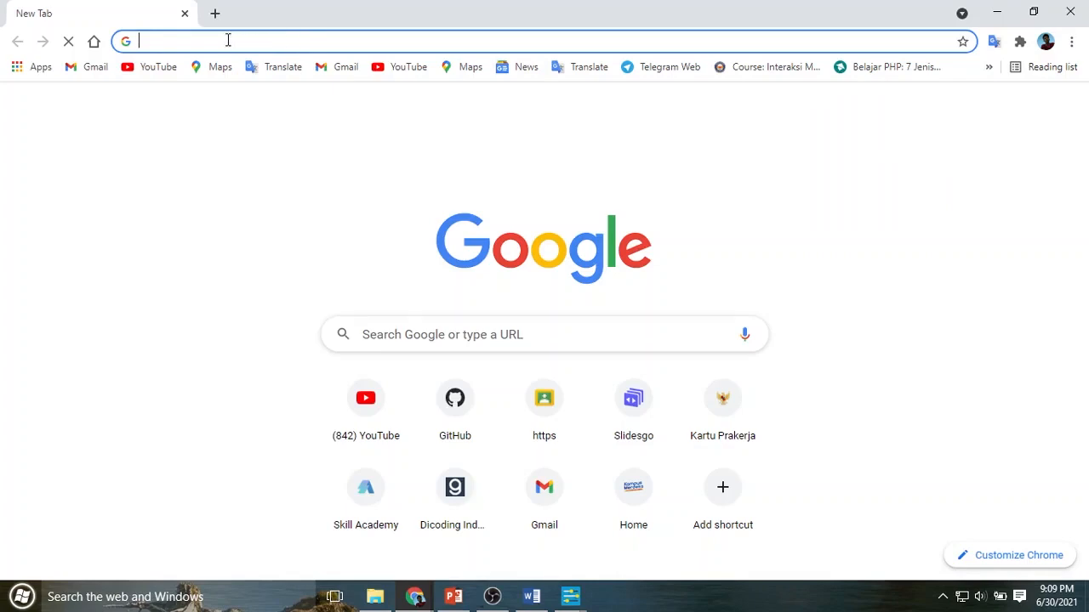
pyautogui.write('test')
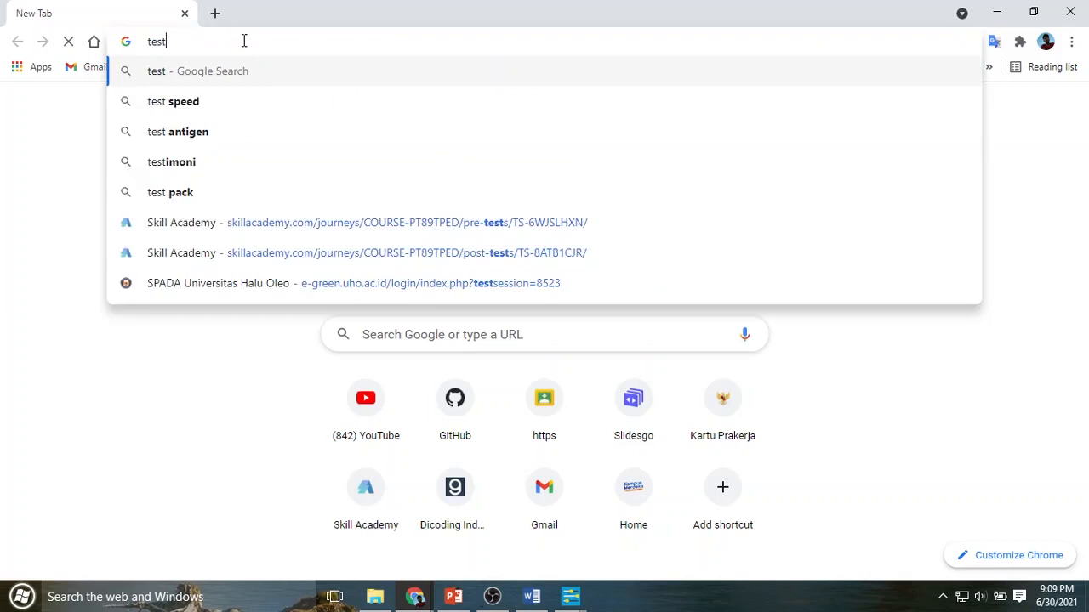
pyautogui.press('Return')
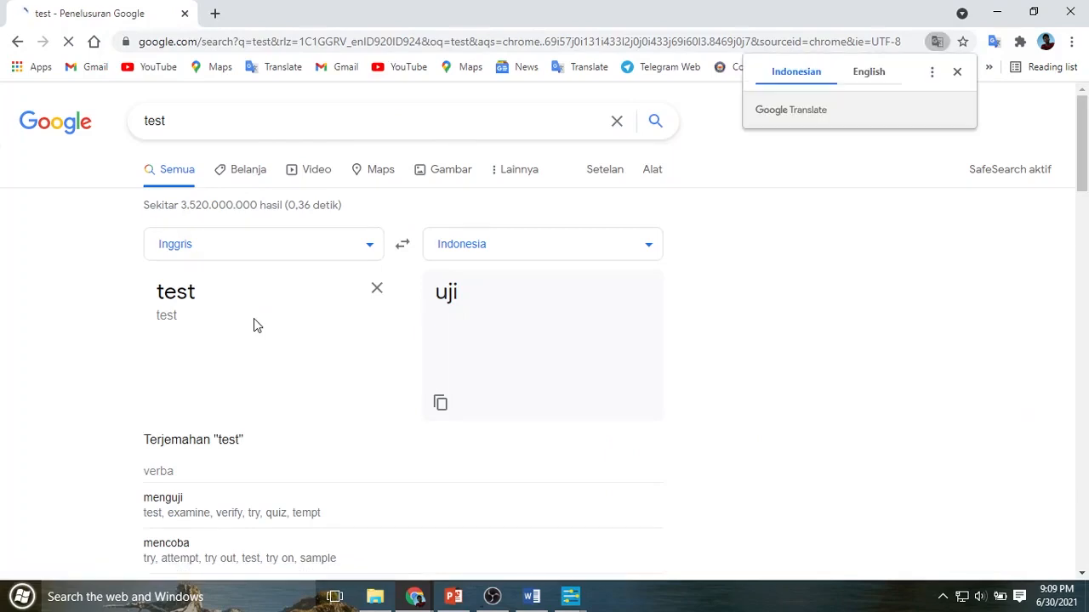
pyautogui.scroll(-4, 254, 319)
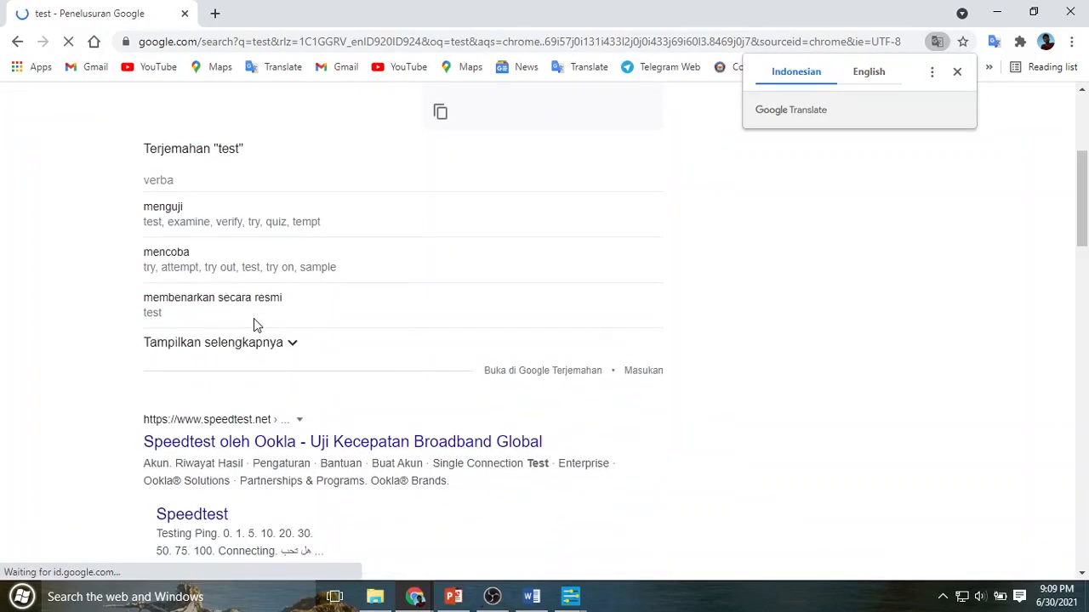
pyautogui.scroll(-3, 254, 319)
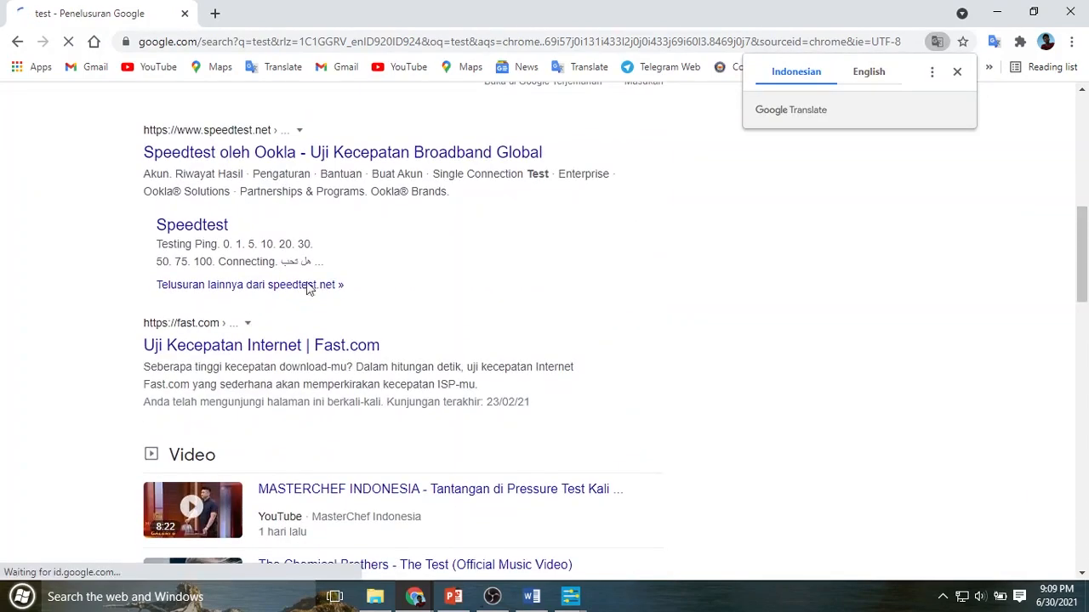
pyautogui.scroll(-1, 593, 225)
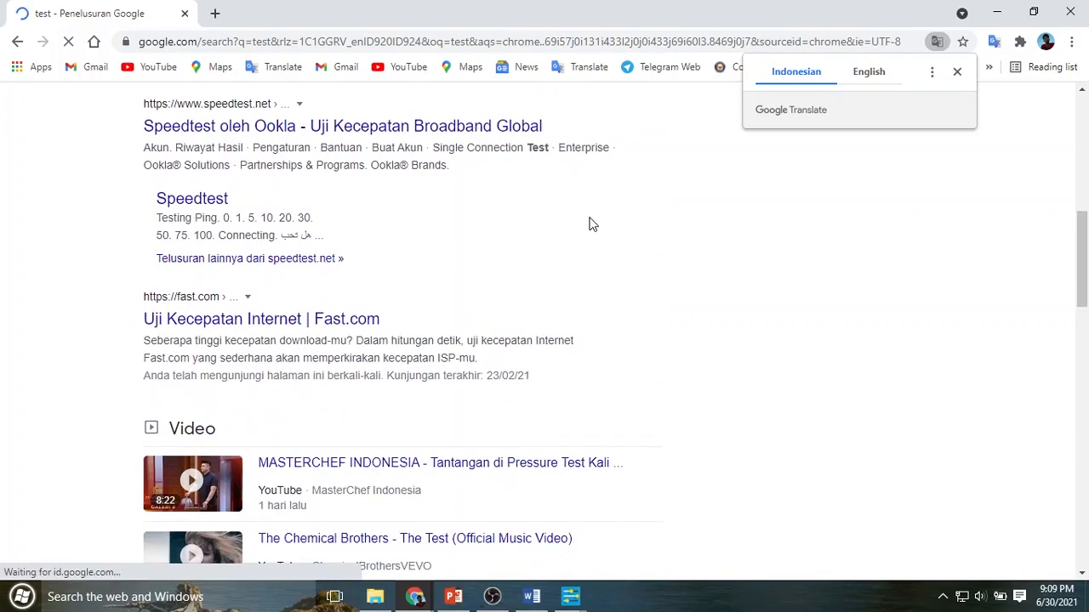
pyautogui.scroll(6, 590, 267)
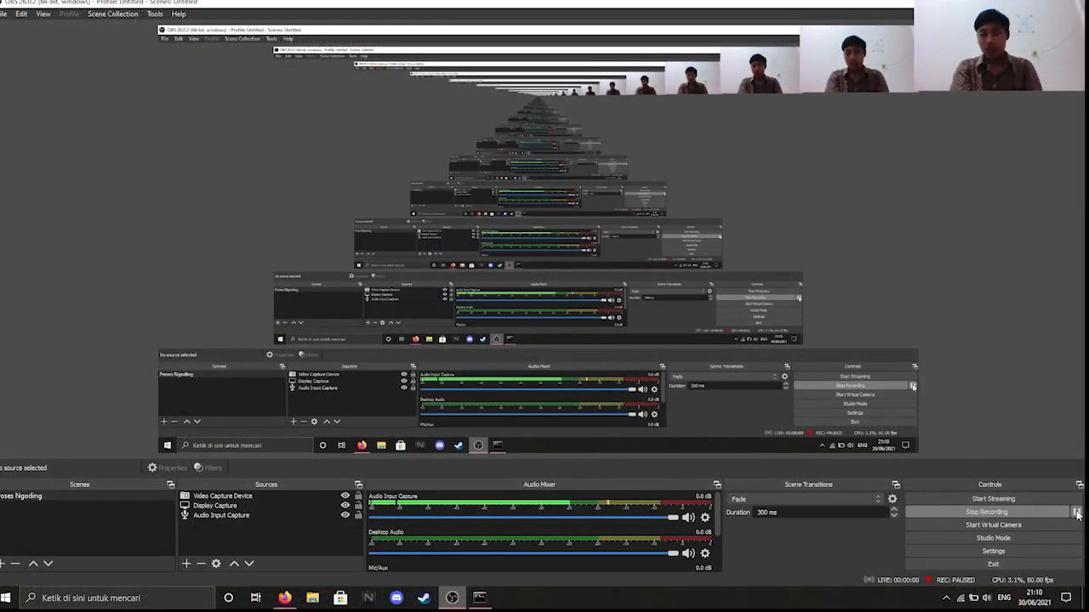
# - Resume the paused OBS recording and open File Explorer at Quick access
pyautogui.click(1076, 513)
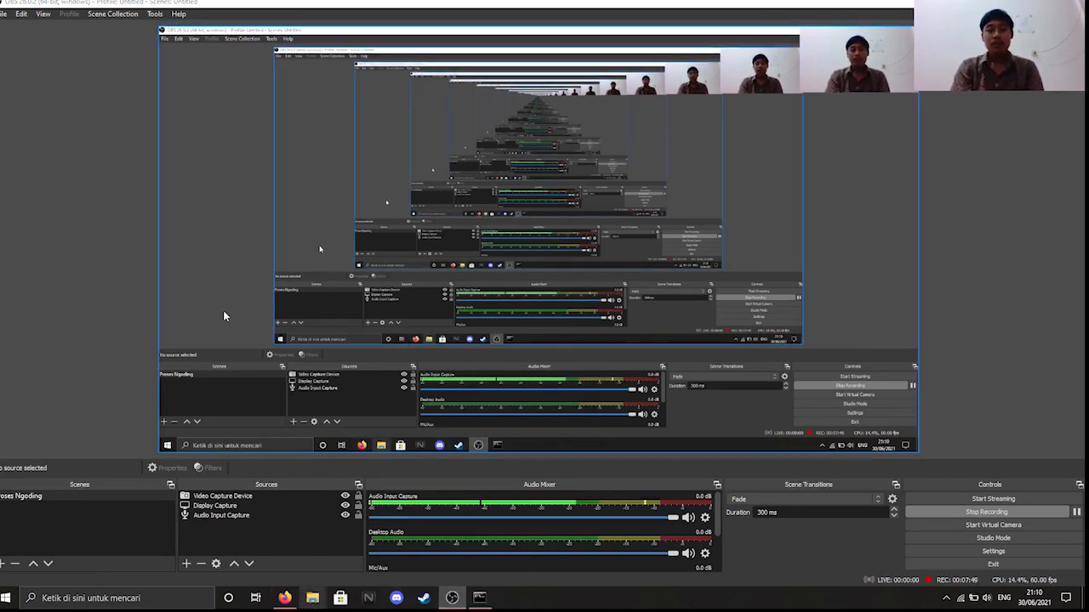
pyautogui.press('super+e')
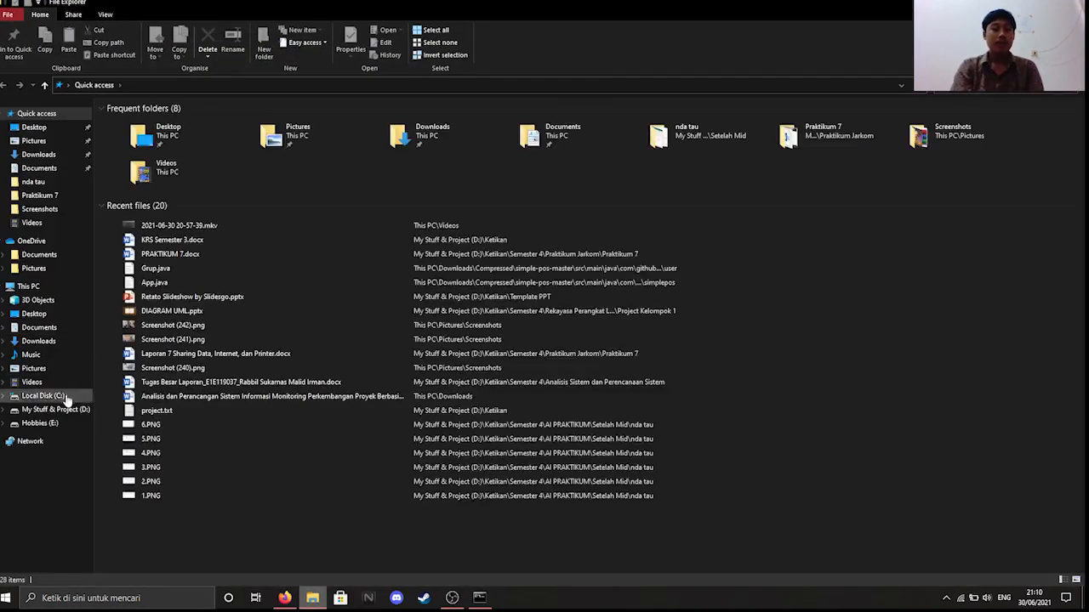
# - Navigate to D:\Ketikan\Semester 4\Praktikum Jarkom and select the Praktikum 7 folder
pyautogui.click(67, 415)
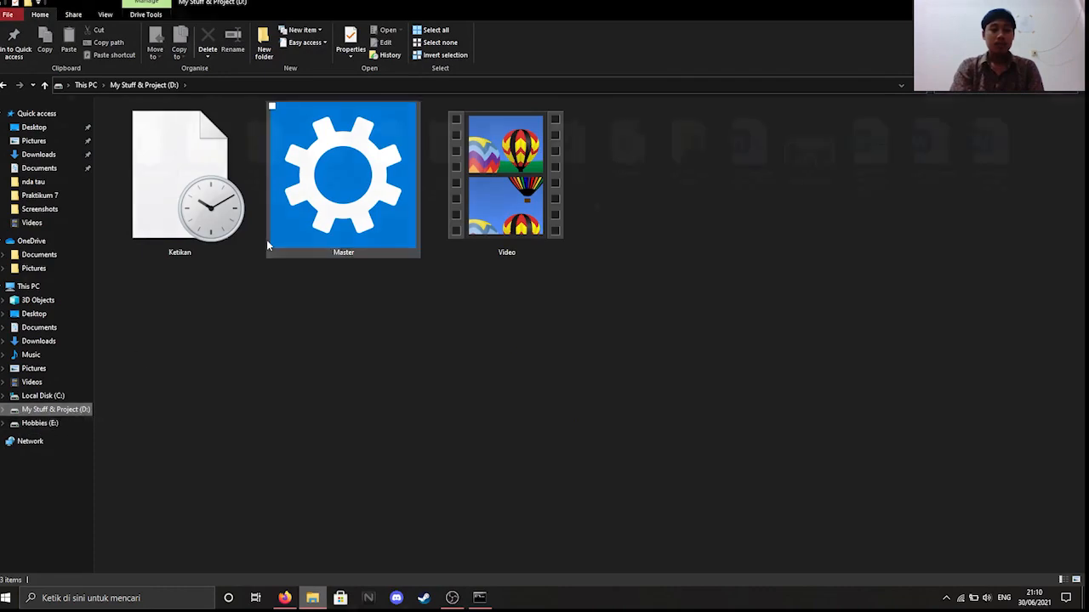
pyautogui.click(268, 243)
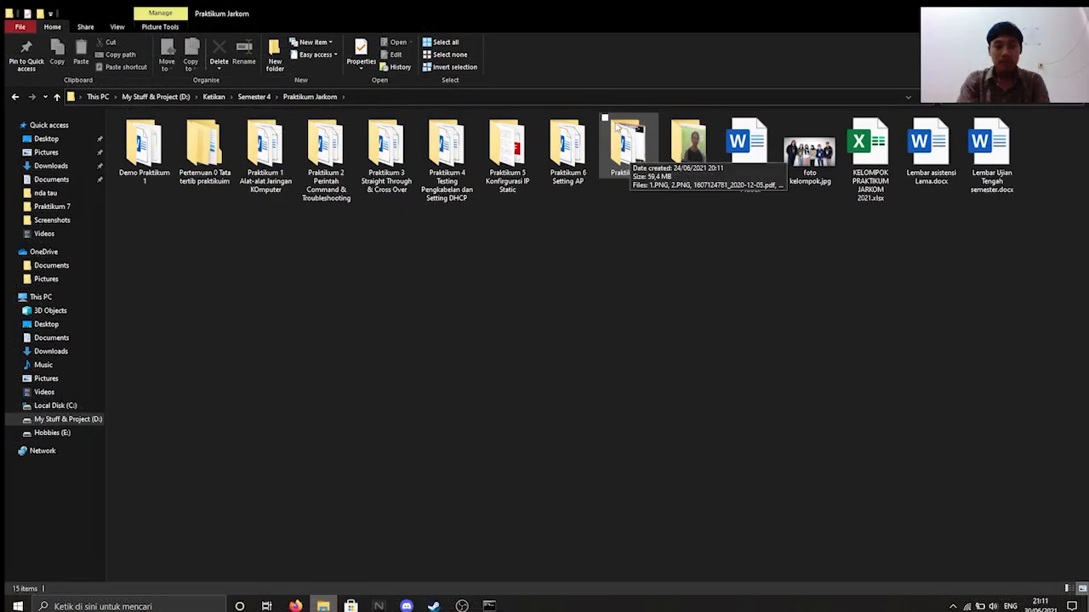
pyautogui.click(617, 126)
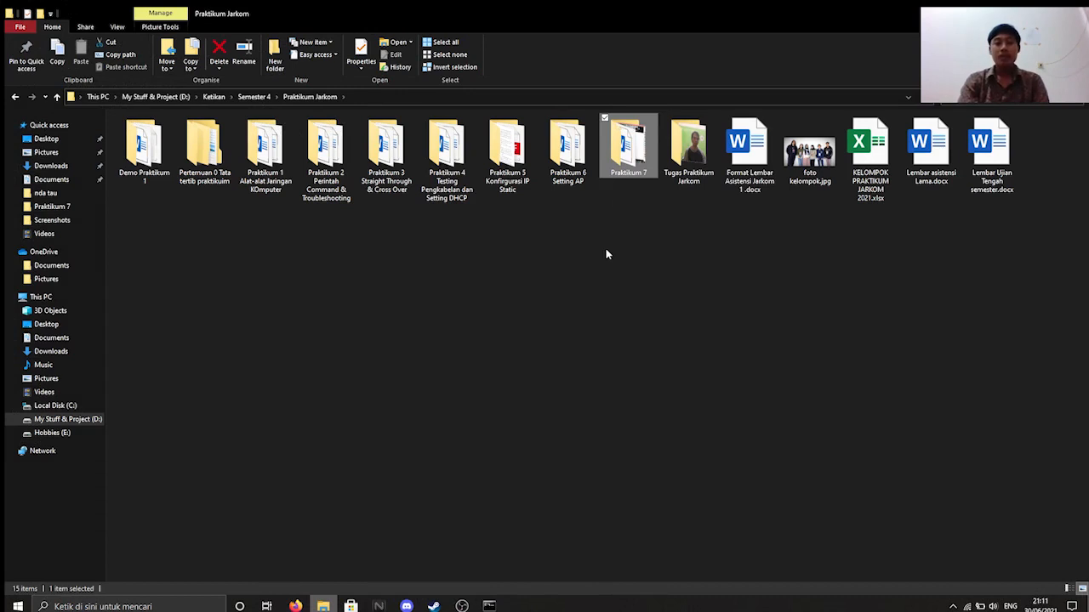
pyautogui.click(639, 212)
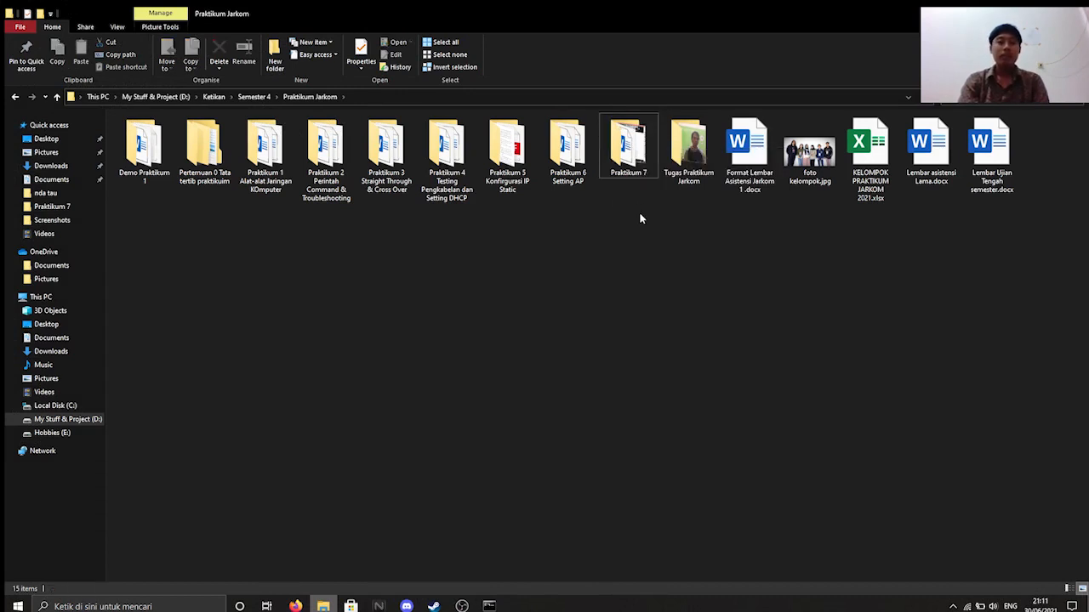
pyautogui.click(634, 144)
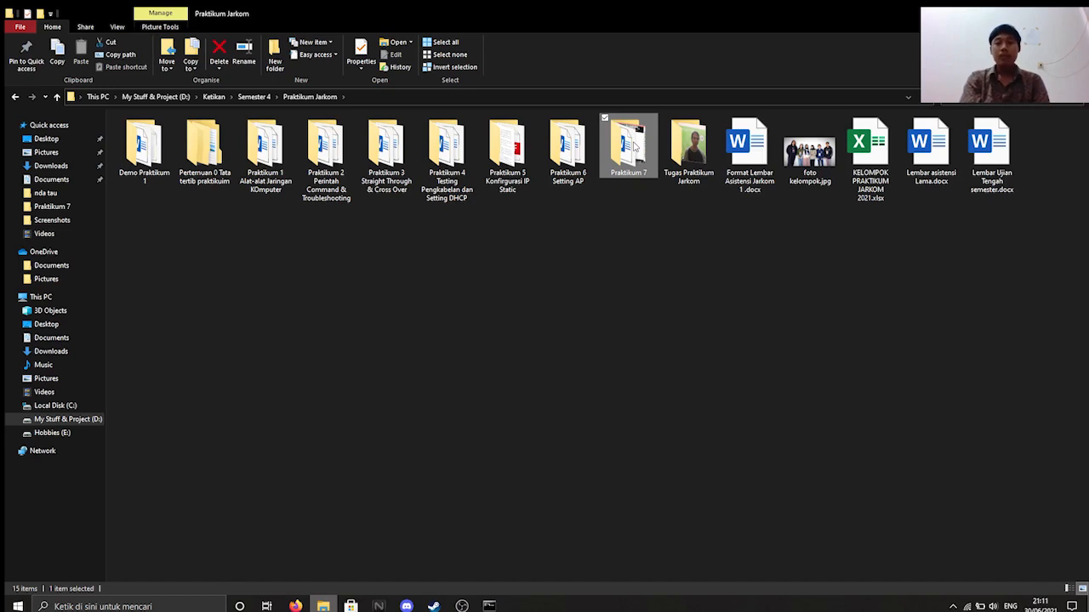
# - Share the Praktikum 7 folder on the network with Everyone at Read/Write permission
pyautogui.rightClick(634, 145)
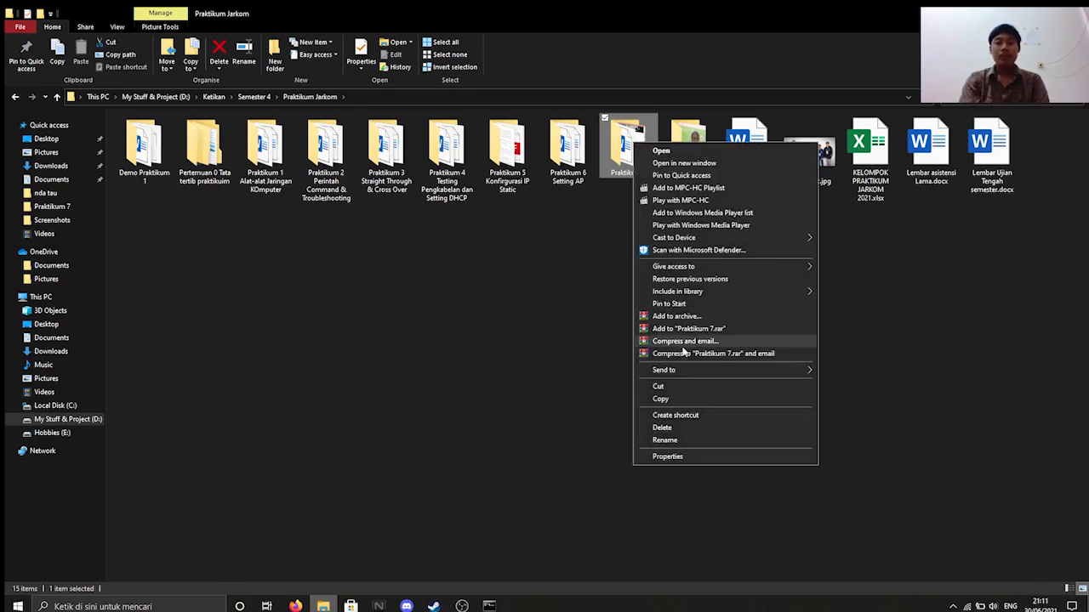
pyautogui.click(667, 456)
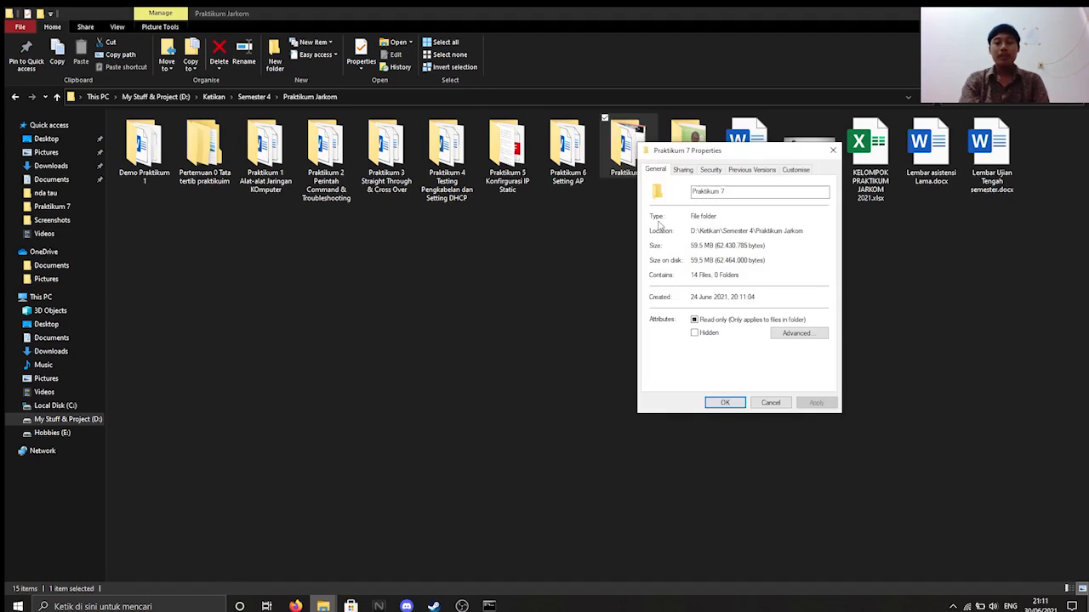
pyautogui.click(681, 171)
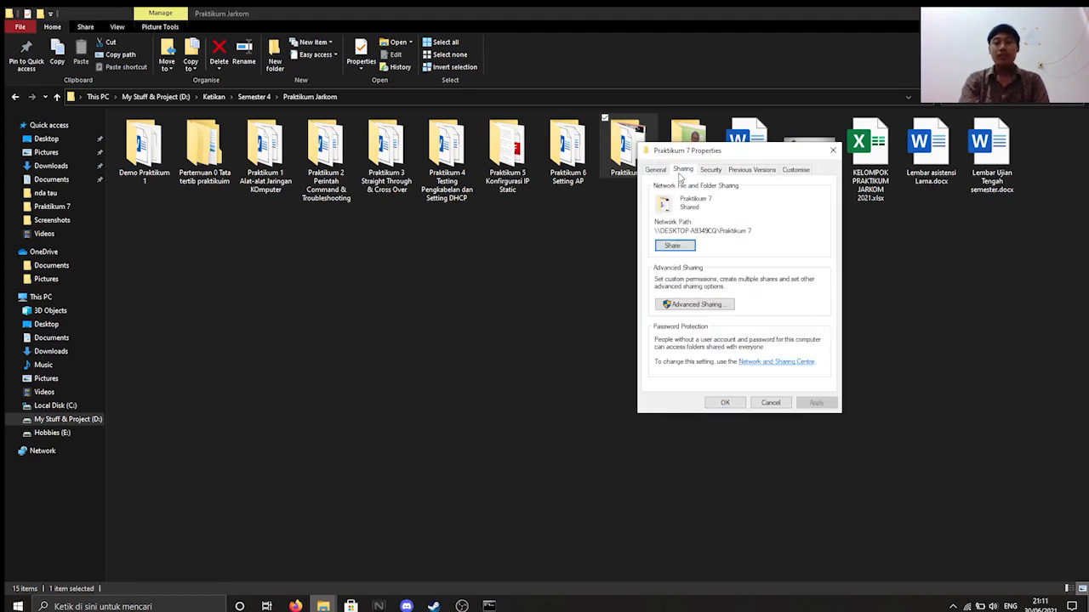
pyautogui.click(688, 247)
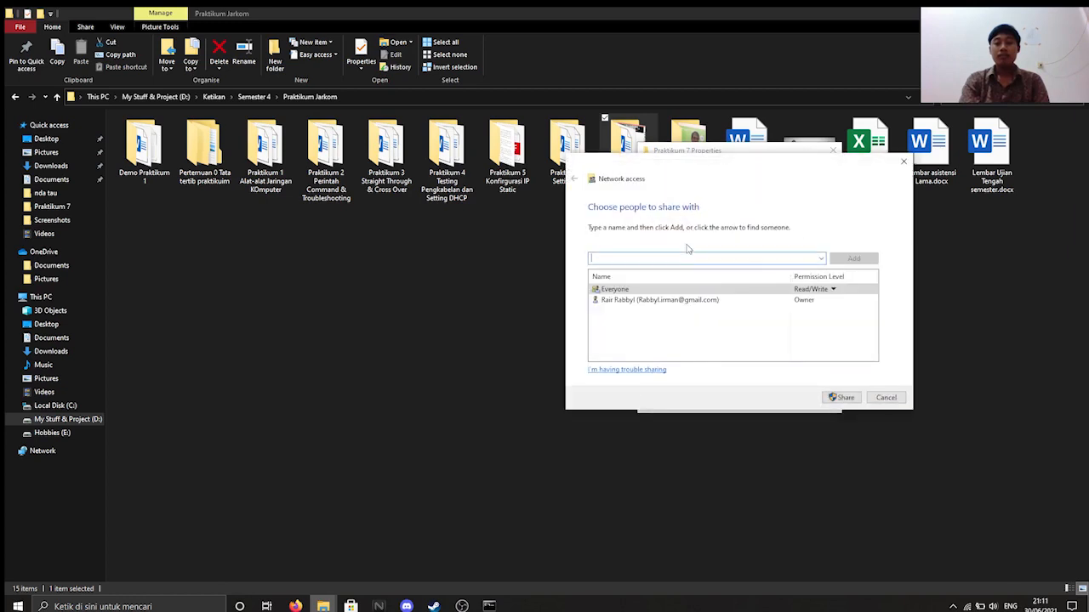
pyautogui.click(821, 259)
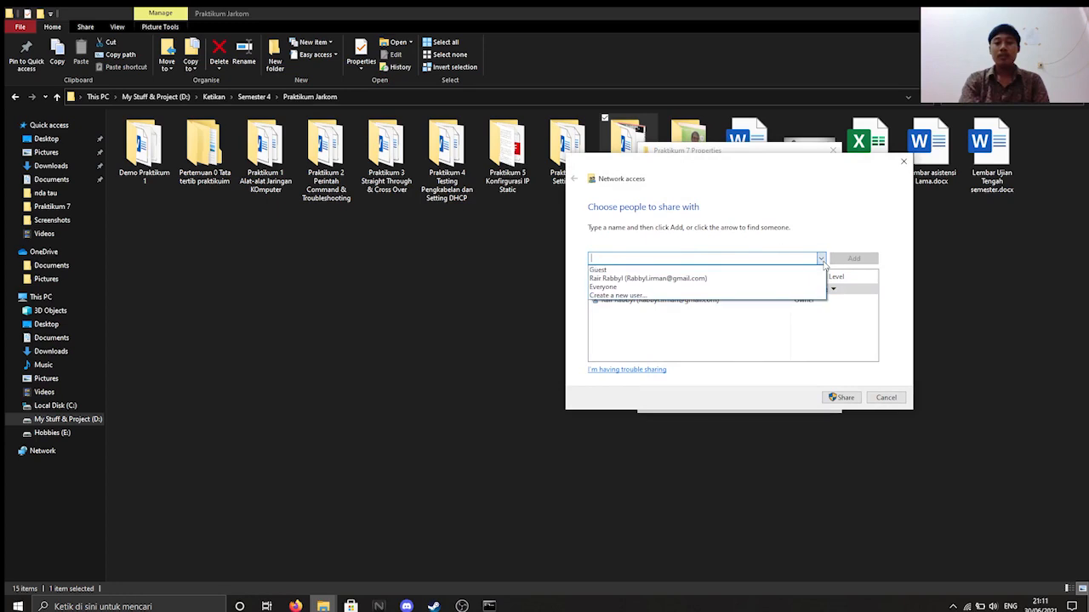
pyautogui.click(685, 289)
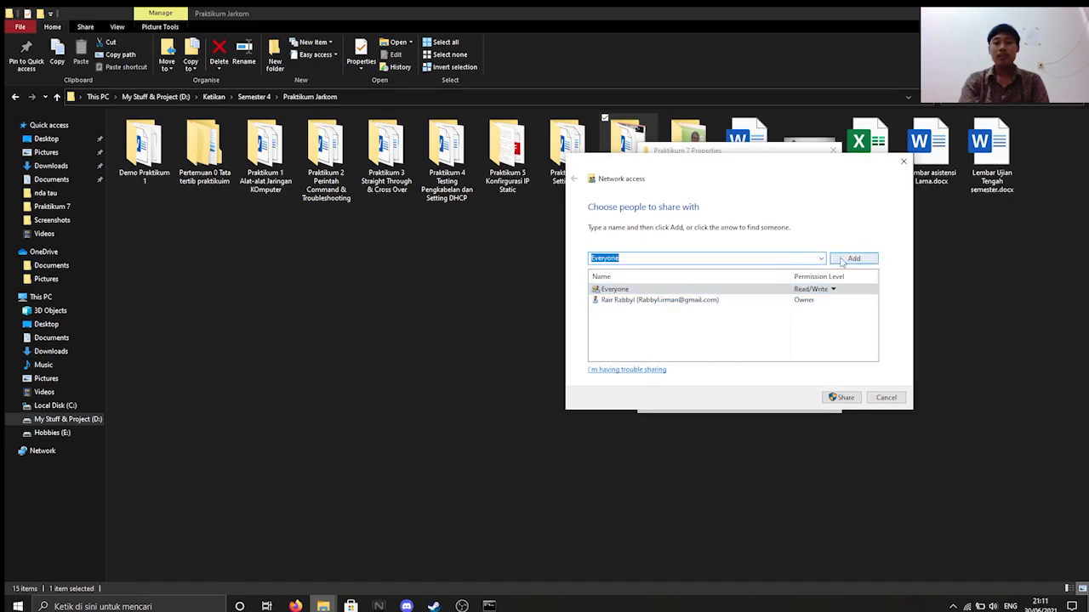
pyautogui.click(694, 292)
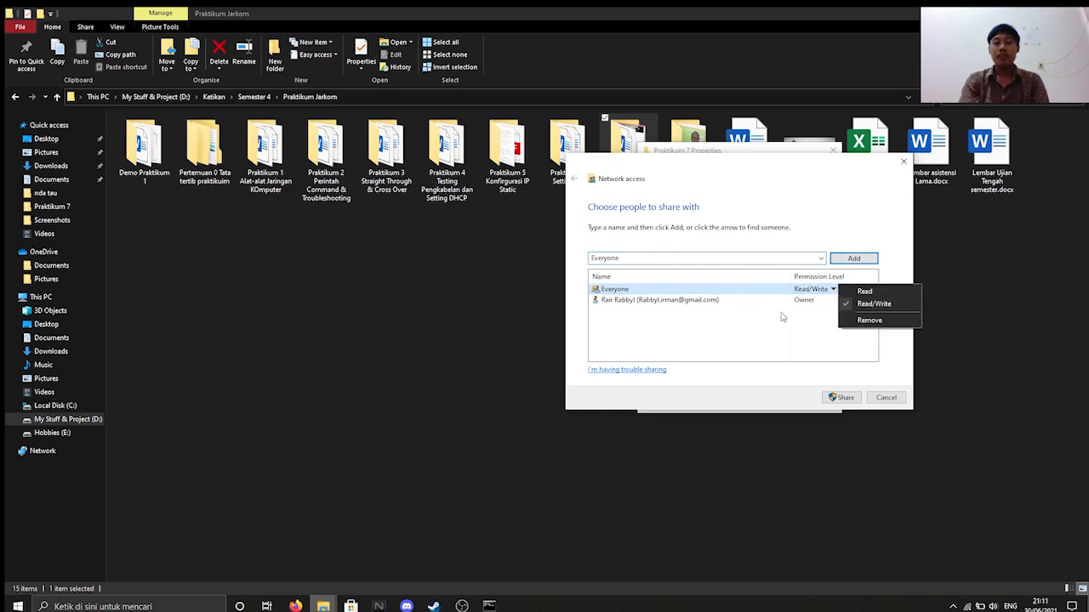
pyautogui.click(743, 327)
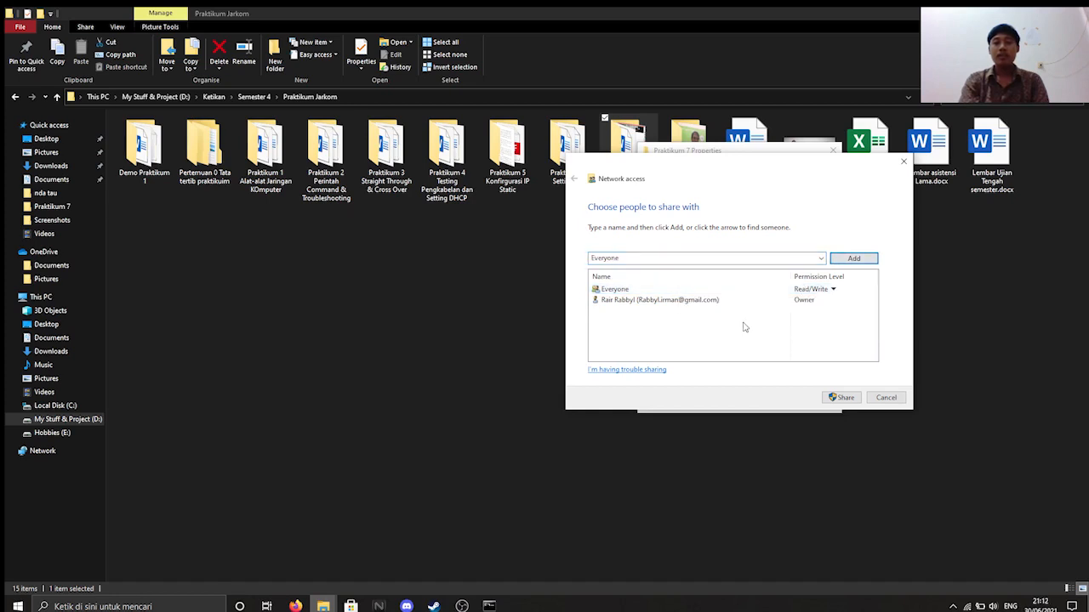
pyautogui.click(838, 400)
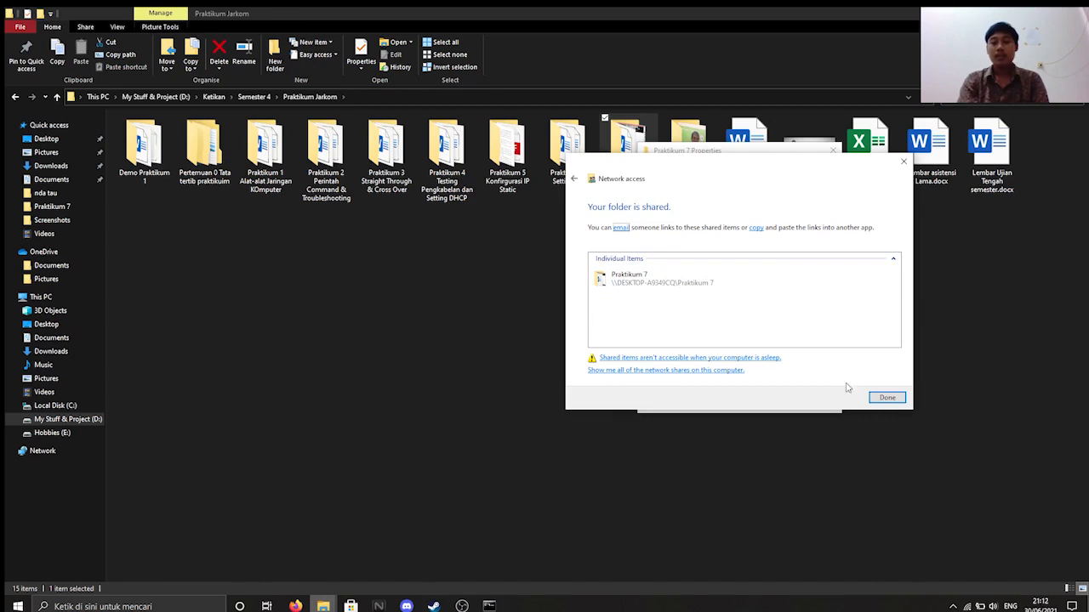
pyautogui.click(884, 398)
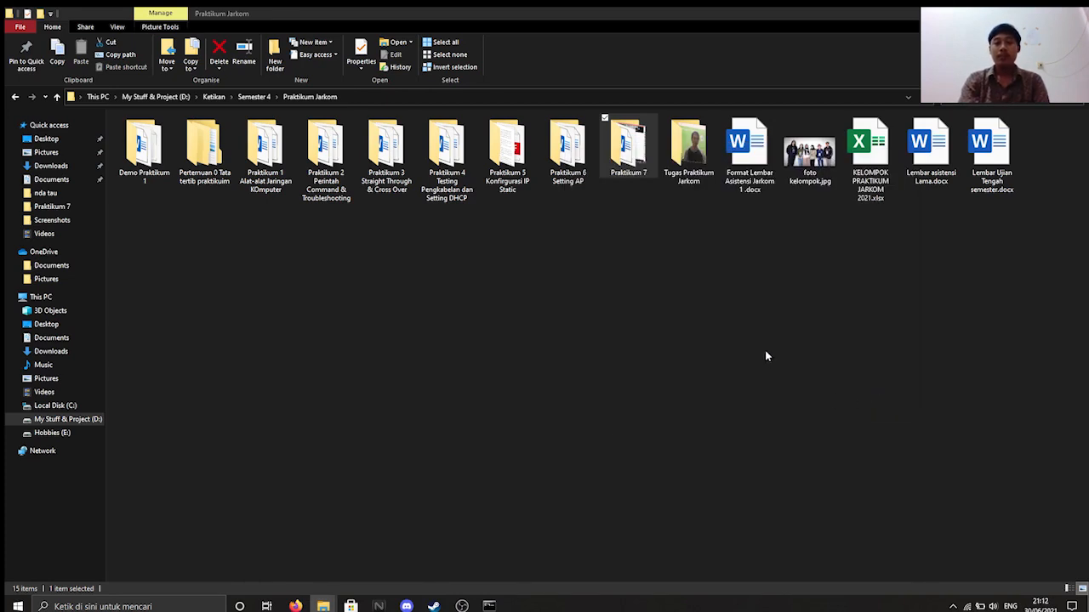
pyautogui.click(403, 336)
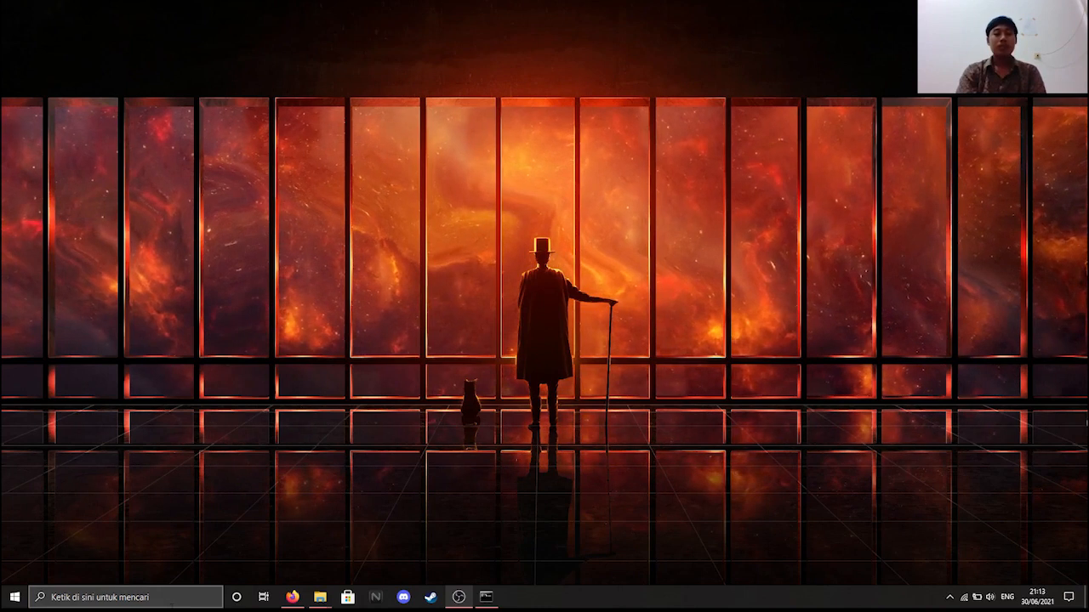
# - Open Control Panel's Devices and Printers via a 'contr' search
pyautogui.click(170, 605)
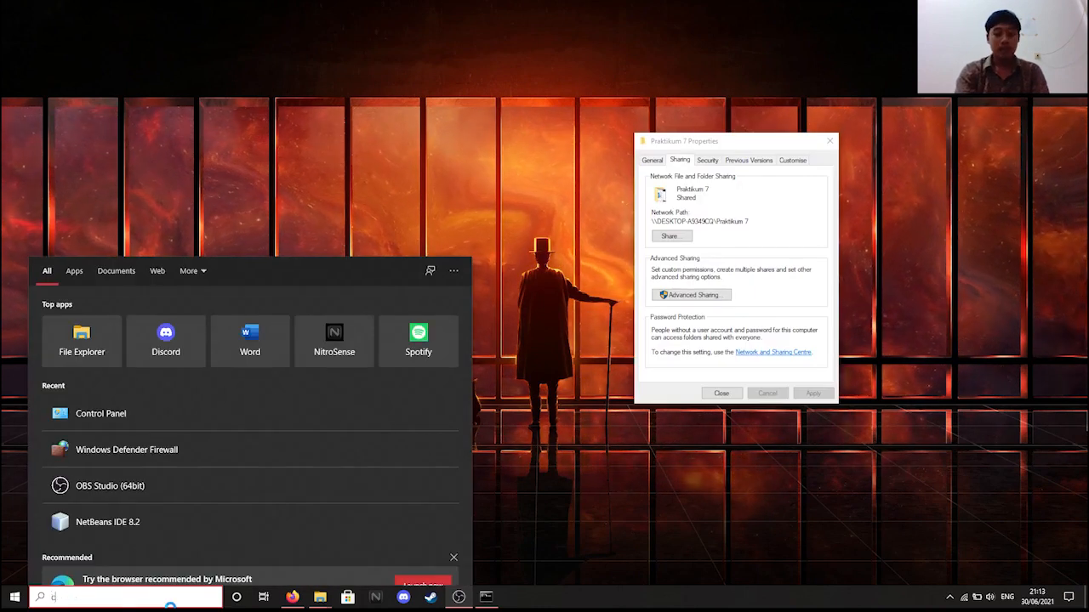
pyautogui.write('contr')
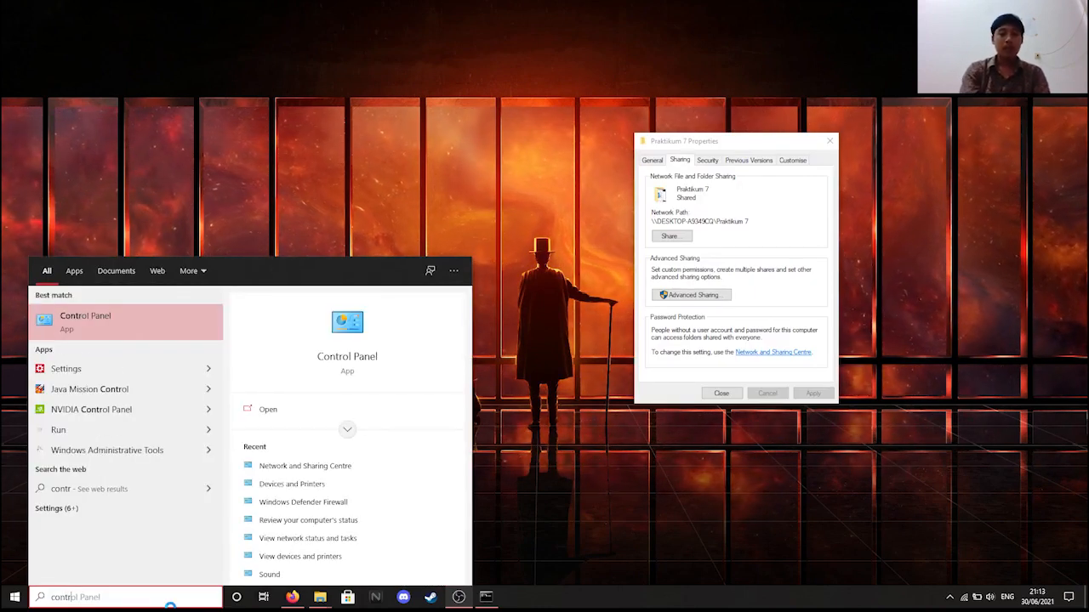
pyautogui.press('Return')
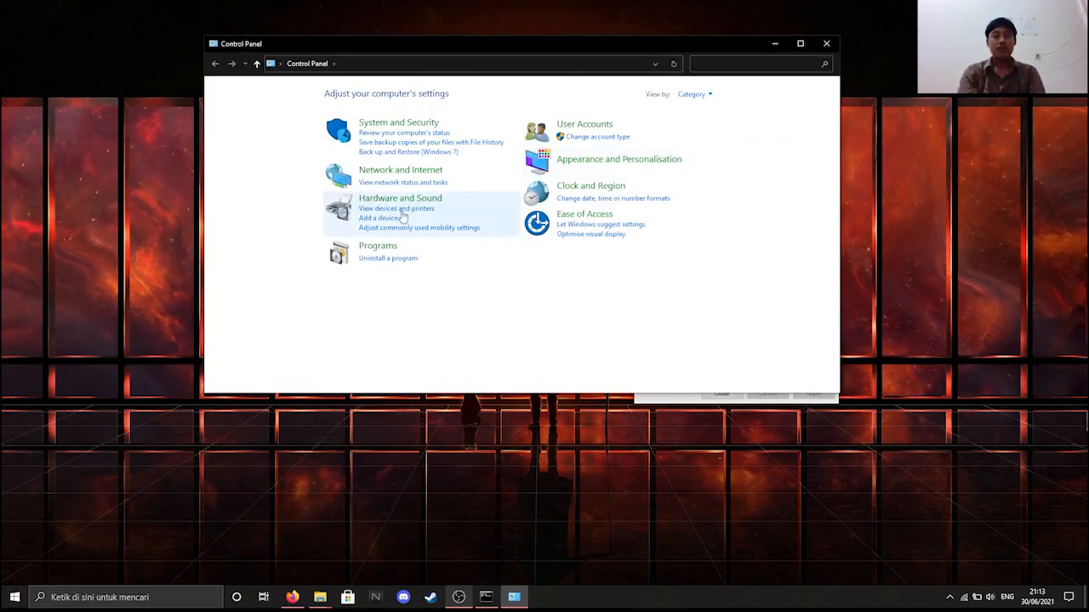
pyautogui.click(398, 200)
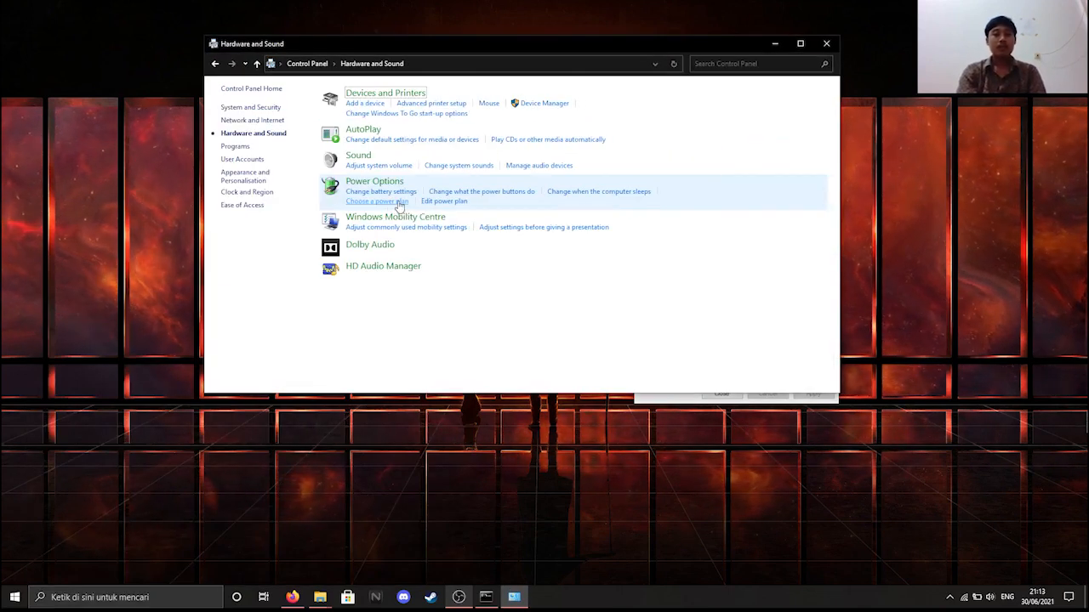
pyautogui.click(379, 97)
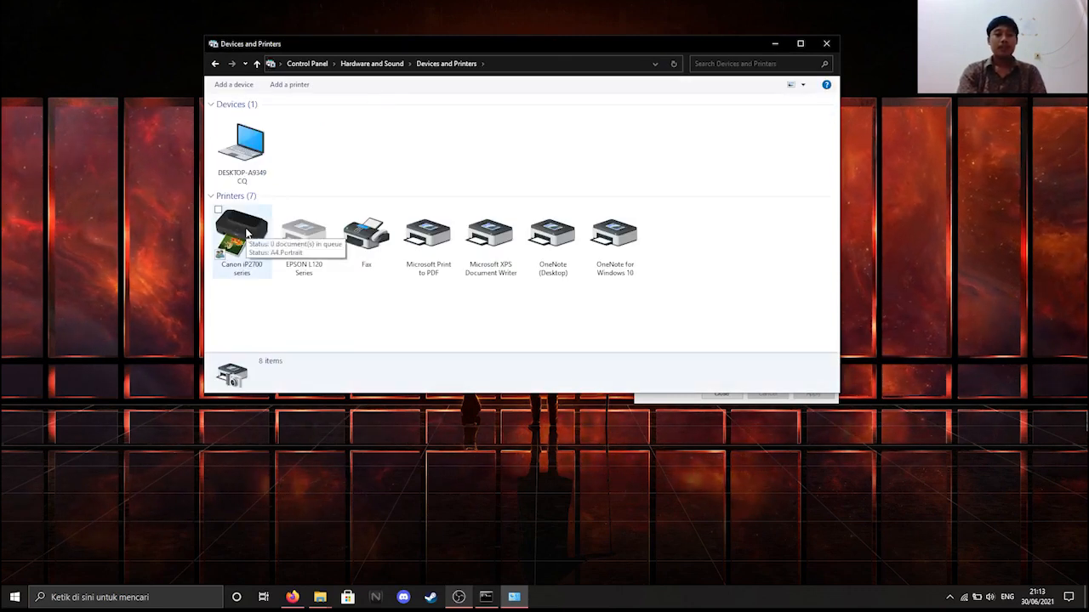
# - Turn on sharing for the Canon iP2700 series printer and close Devices and Printers
pyautogui.click(241, 231)
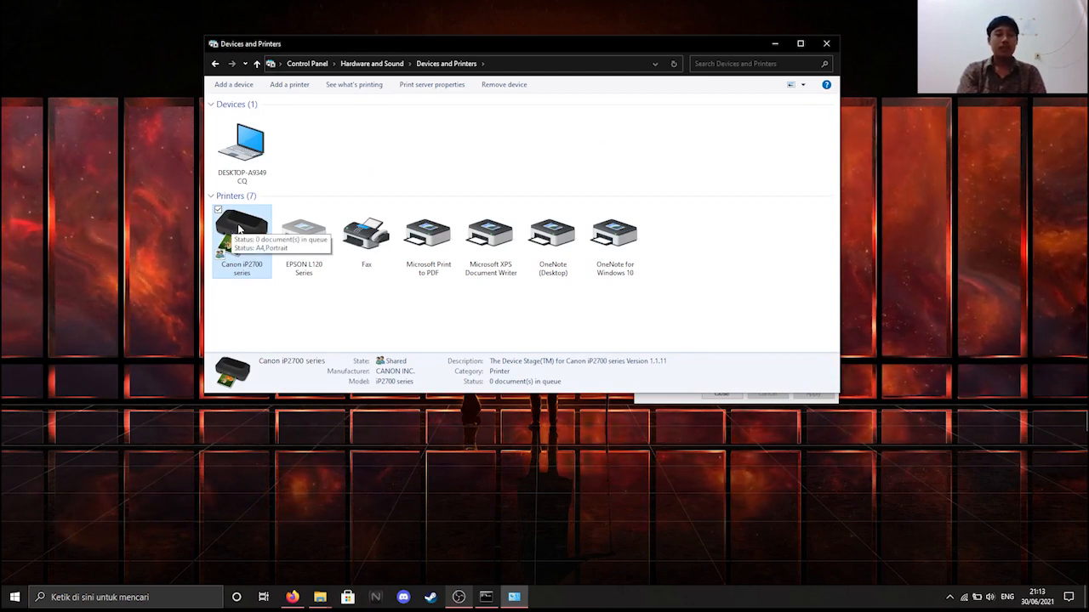
pyautogui.rightClick(239, 228)
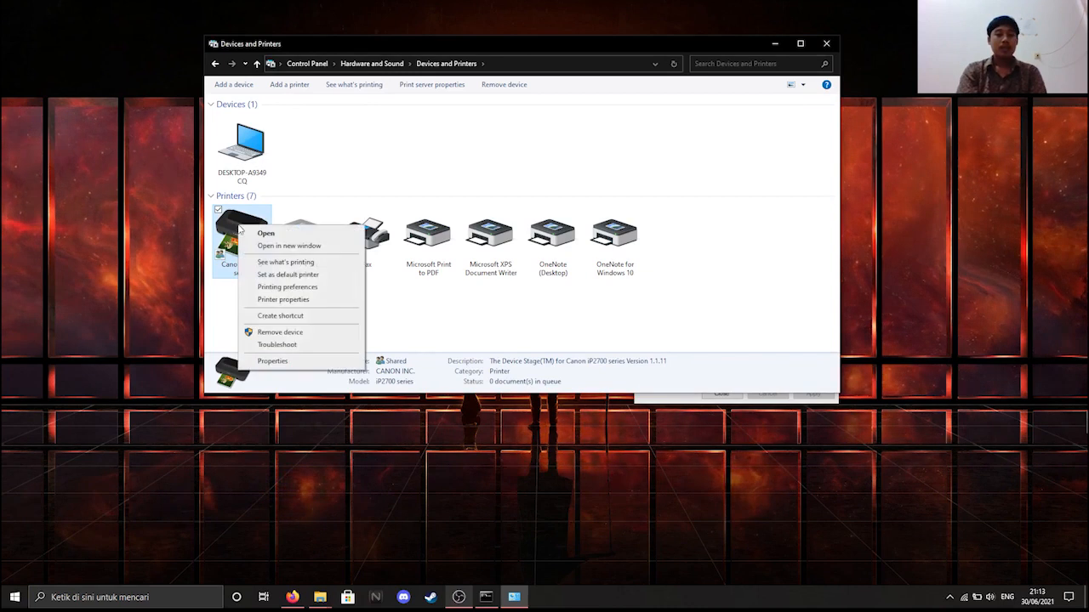
pyautogui.click(267, 300)
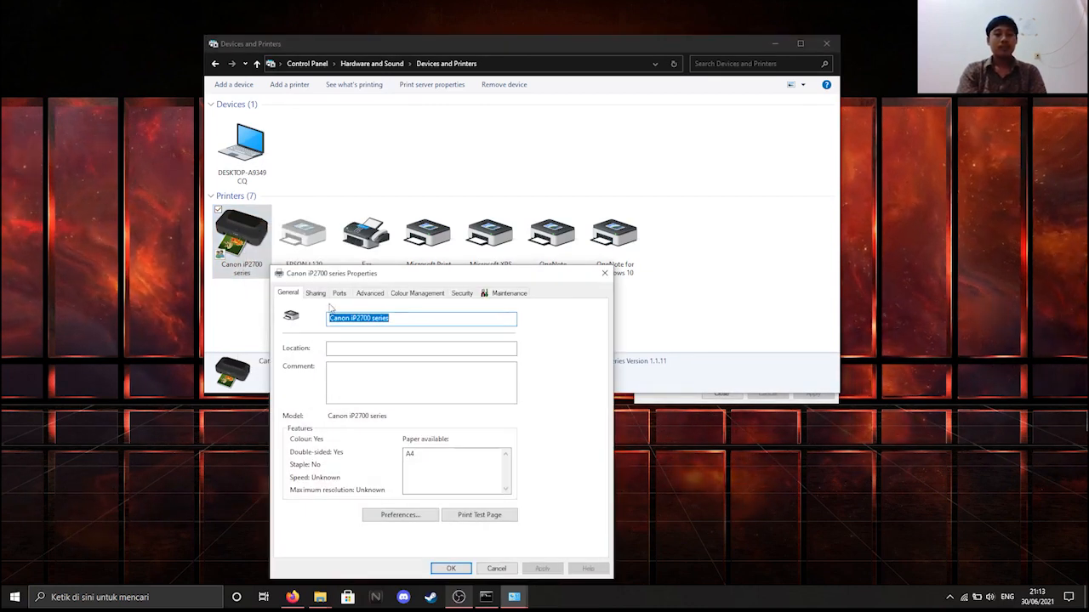
pyautogui.click(316, 294)
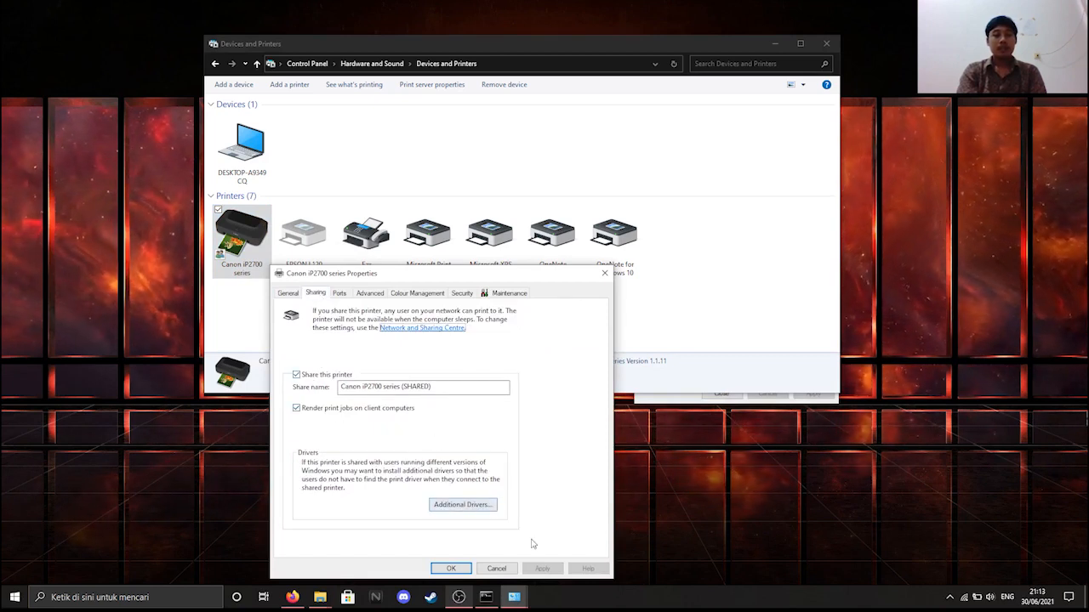
pyautogui.click(459, 569)
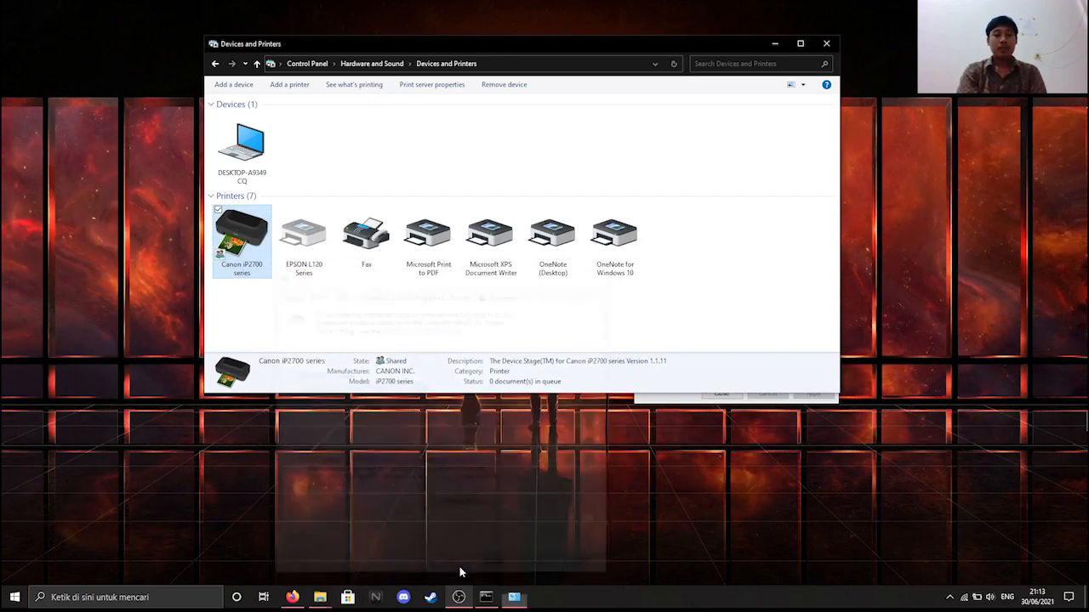
pyautogui.click(826, 43)
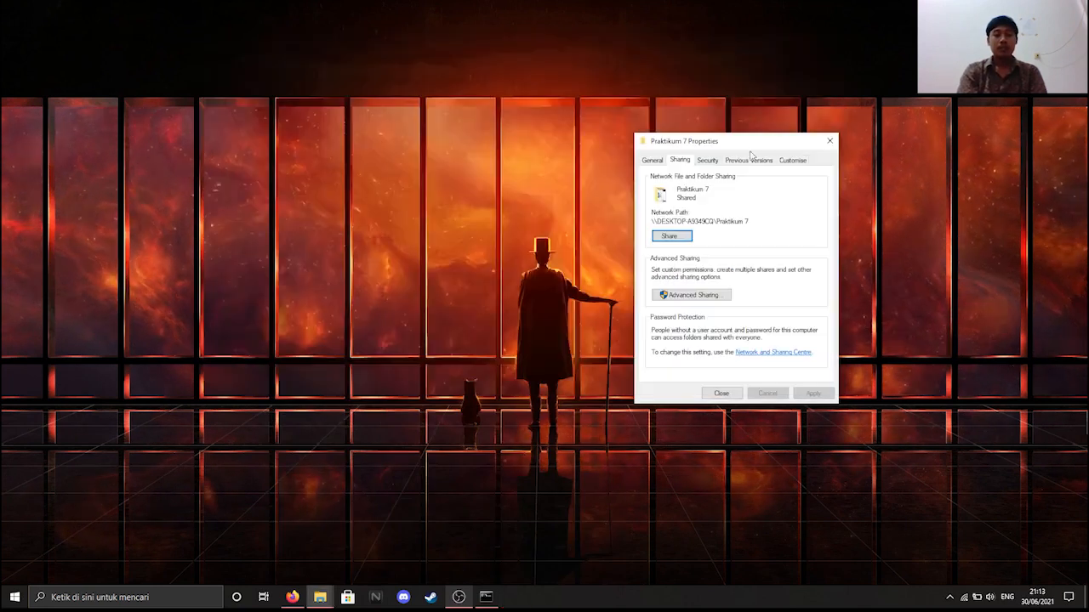
# - Close the Praktikum 7 Properties dialog and browse Network to see DESKTOP-A9349CQ and DESKTOP-MIQ4G3S
pyautogui.click(721, 393)
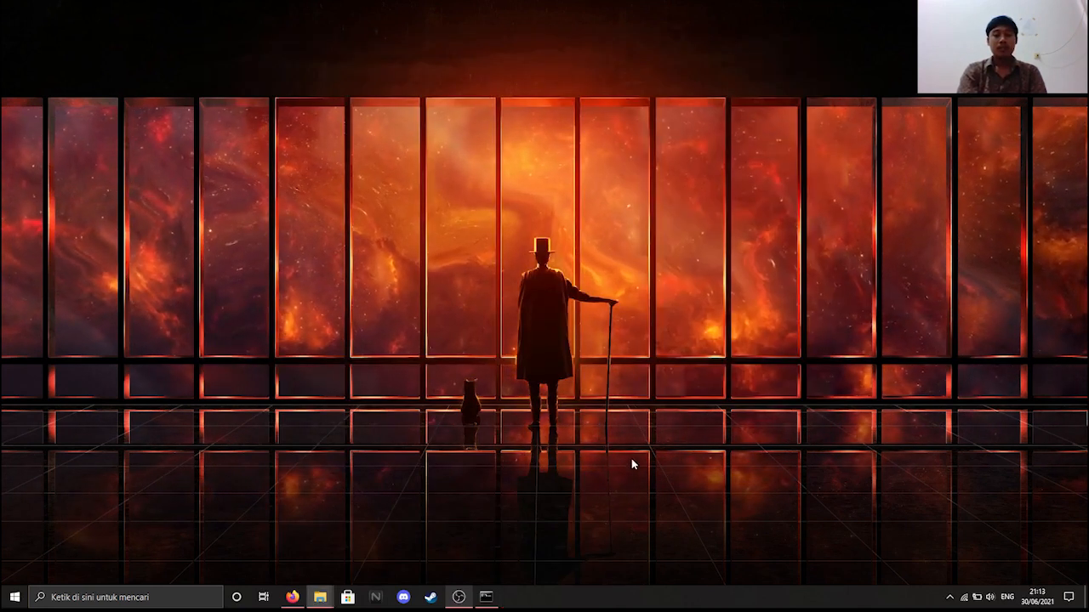
pyautogui.click(459, 597)
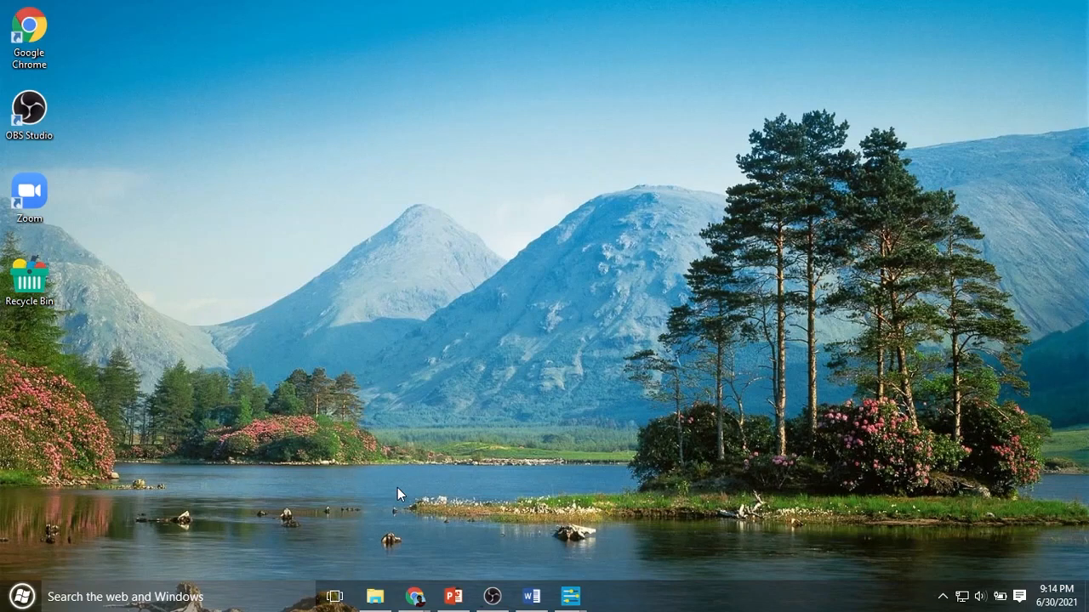
pyautogui.click(377, 603)
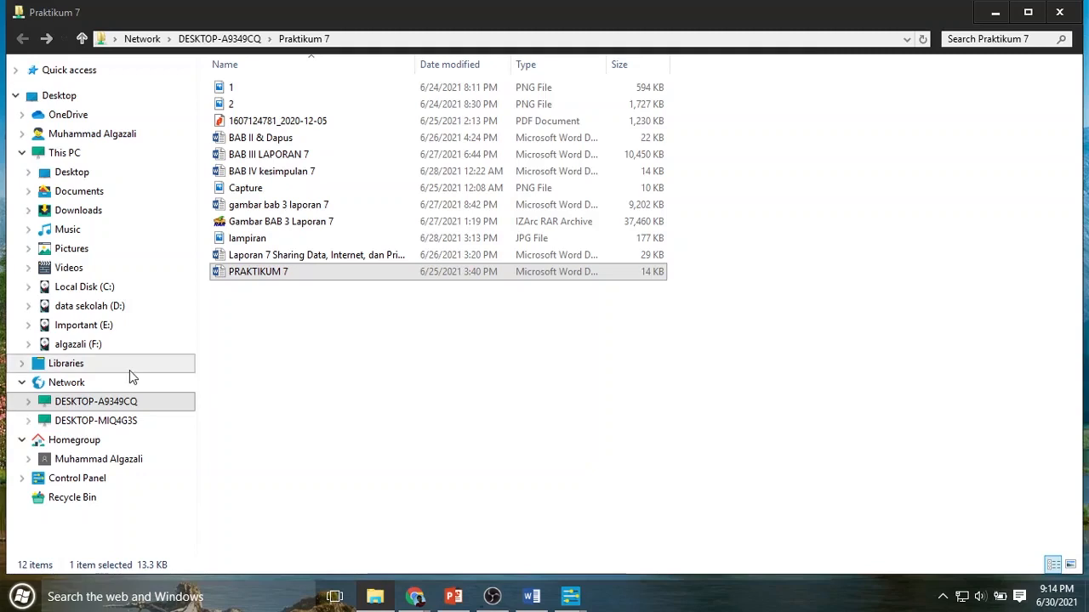
pyautogui.click(76, 385)
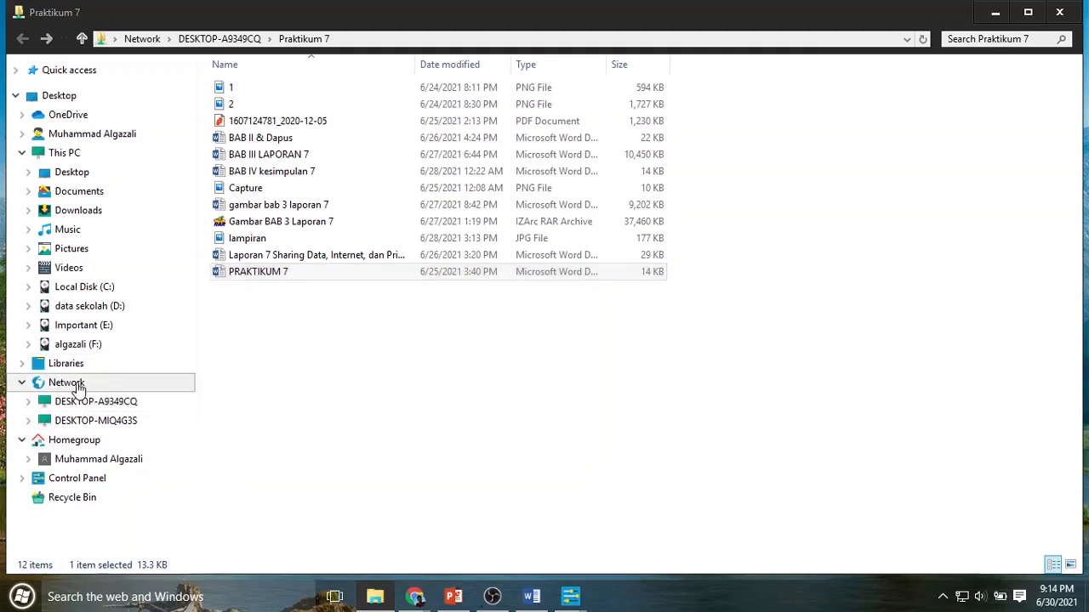
pyautogui.click(302, 253)
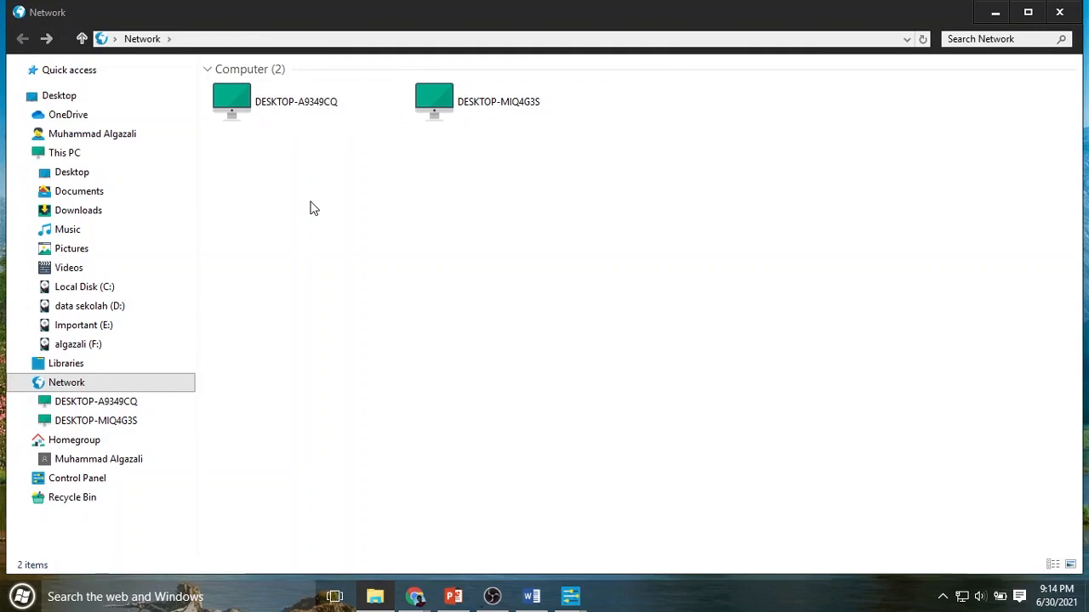
# - Open DESKTOP-A9349CQ's shares, peek into the Praktikum 7 share, and return
pyautogui.doubleClick(300, 104)
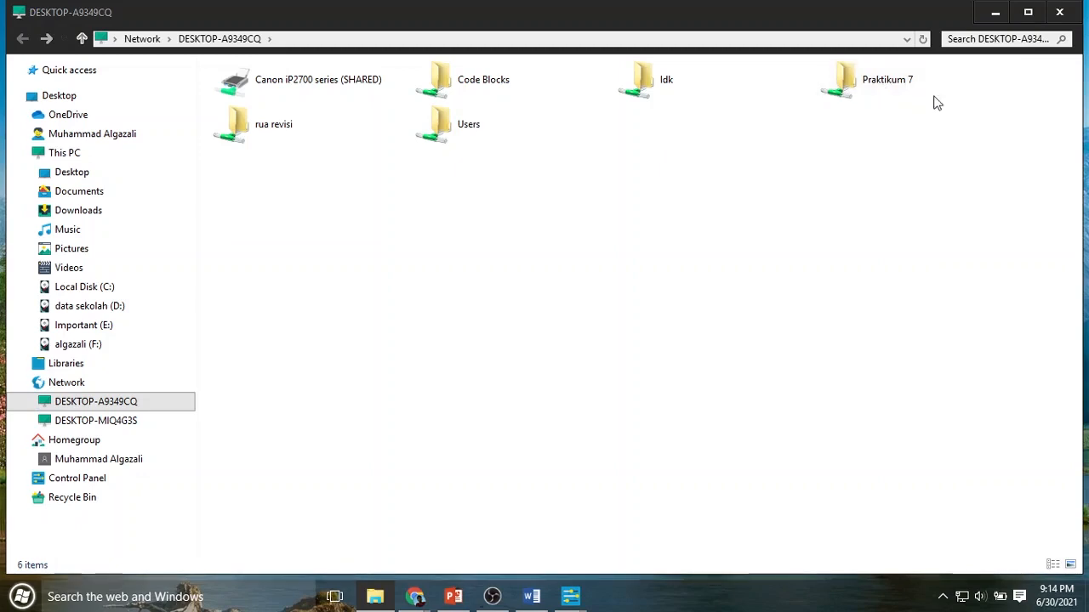
pyautogui.click(905, 80)
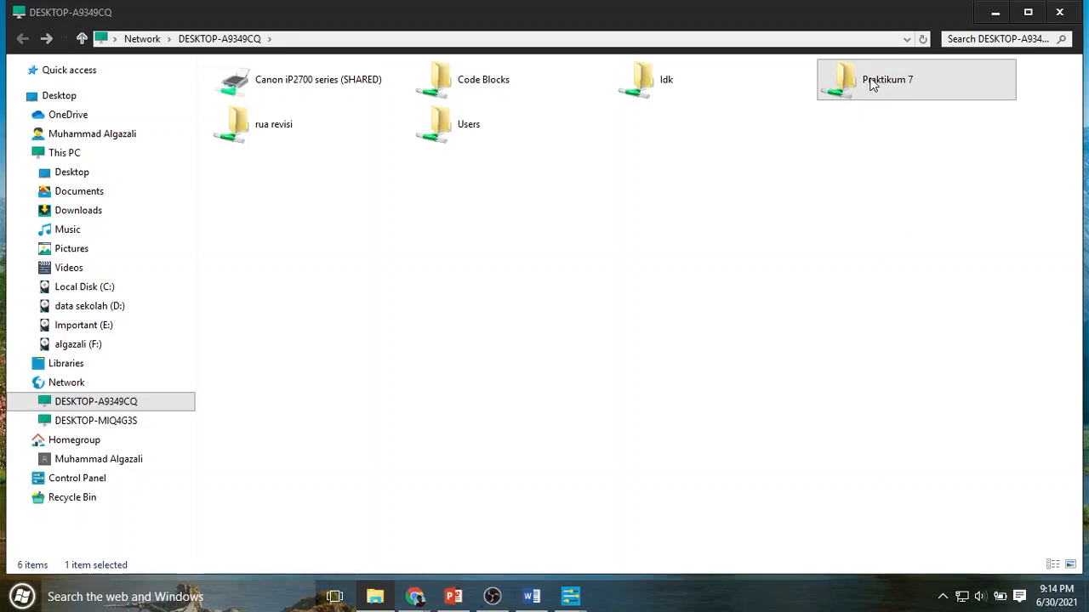
pyautogui.doubleClick(881, 85)
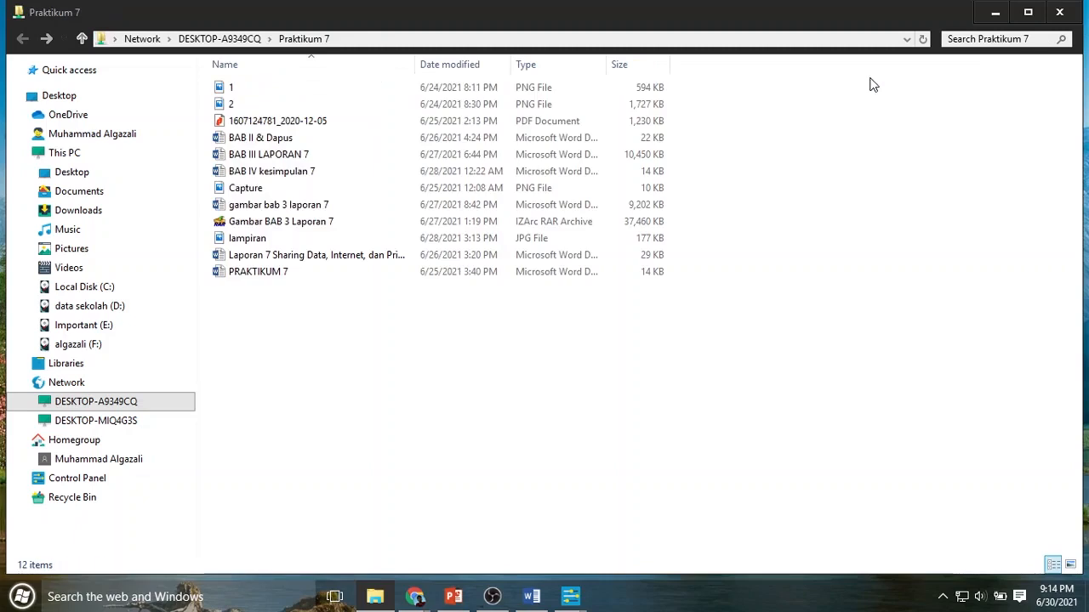
pyautogui.click(82, 39)
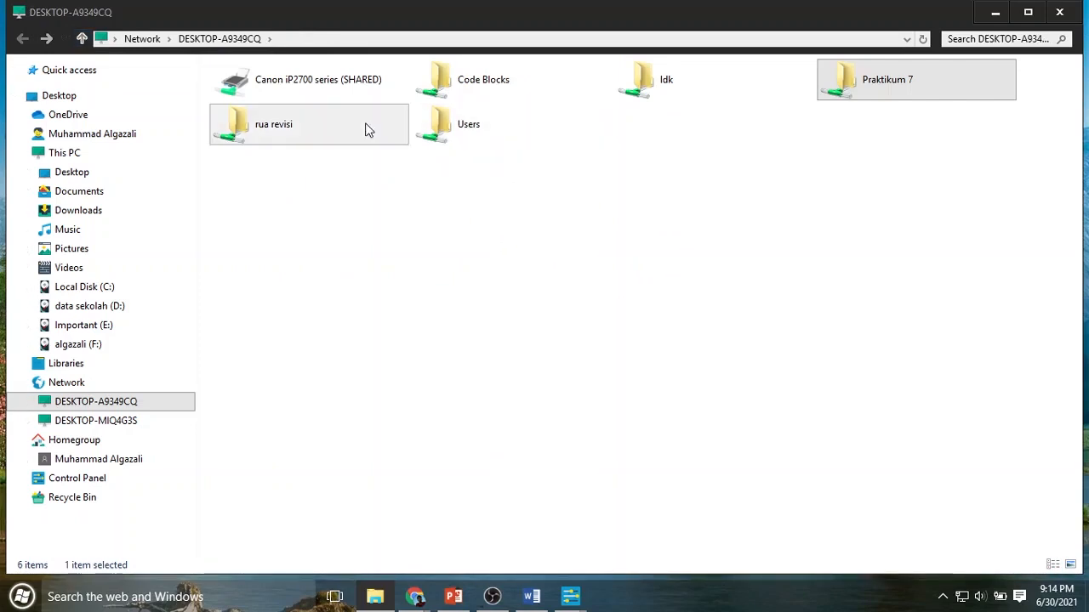
# - Connect to the shared Canon iP2700 series printer, then open the Praktikum 7 share
pyautogui.click(289, 88)
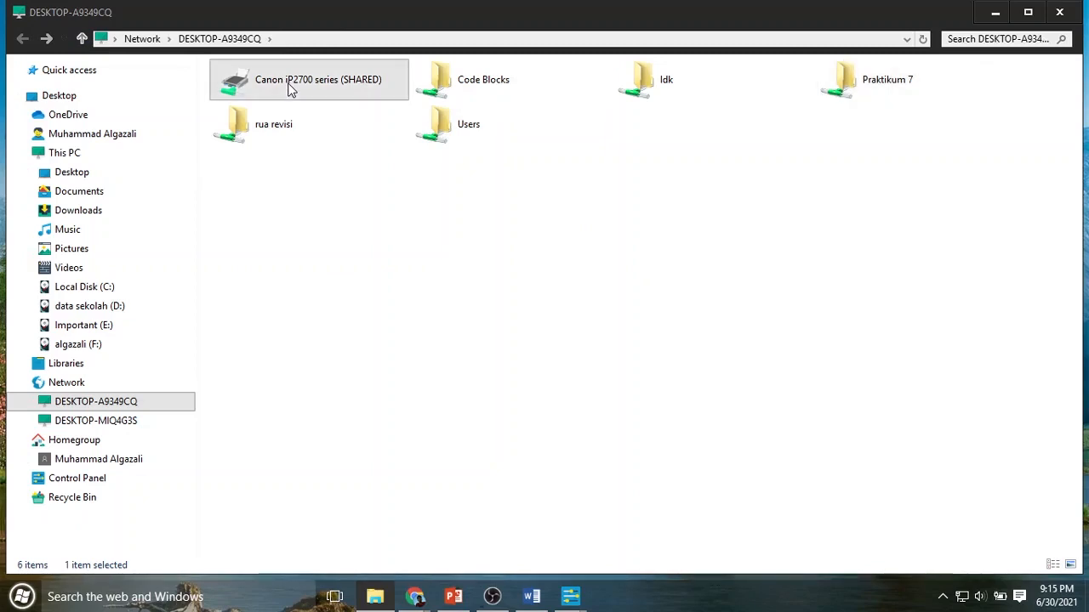
pyautogui.click(323, 192)
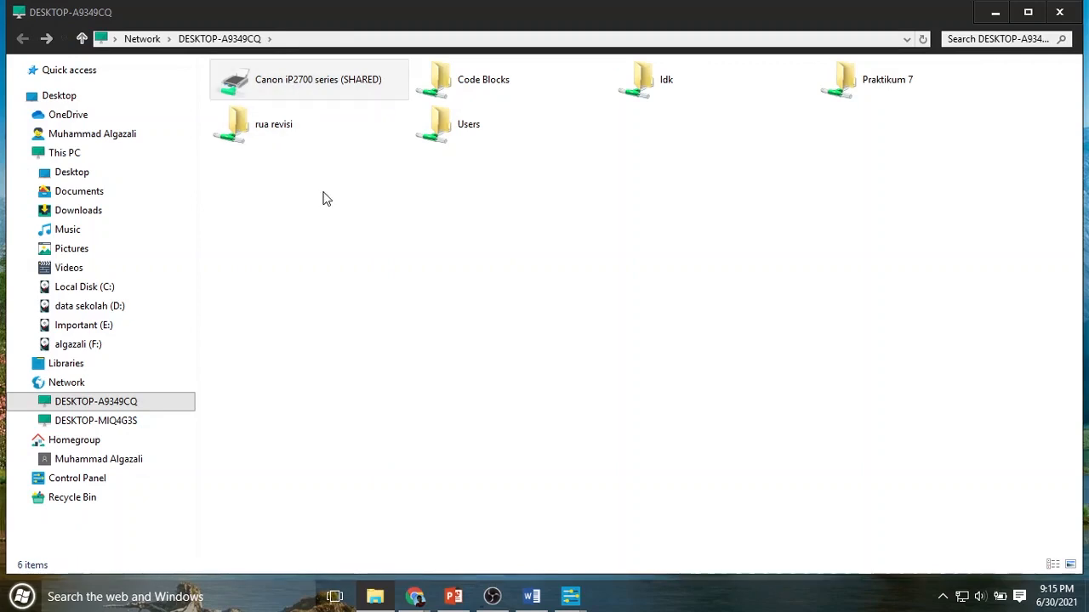
pyautogui.click(270, 90)
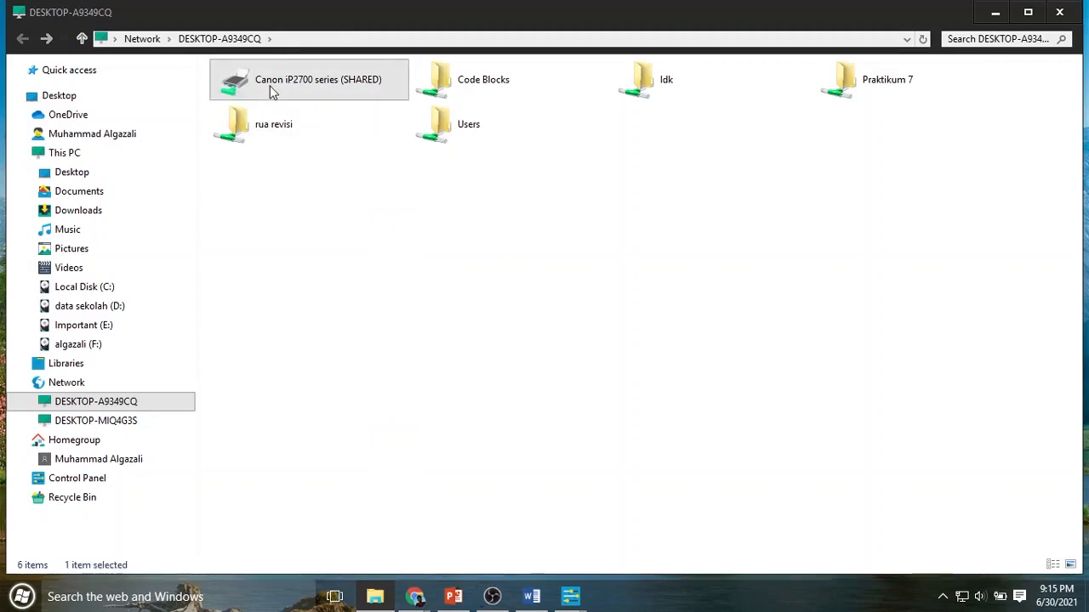
pyautogui.rightClick(271, 90)
pyautogui.click(304, 119)
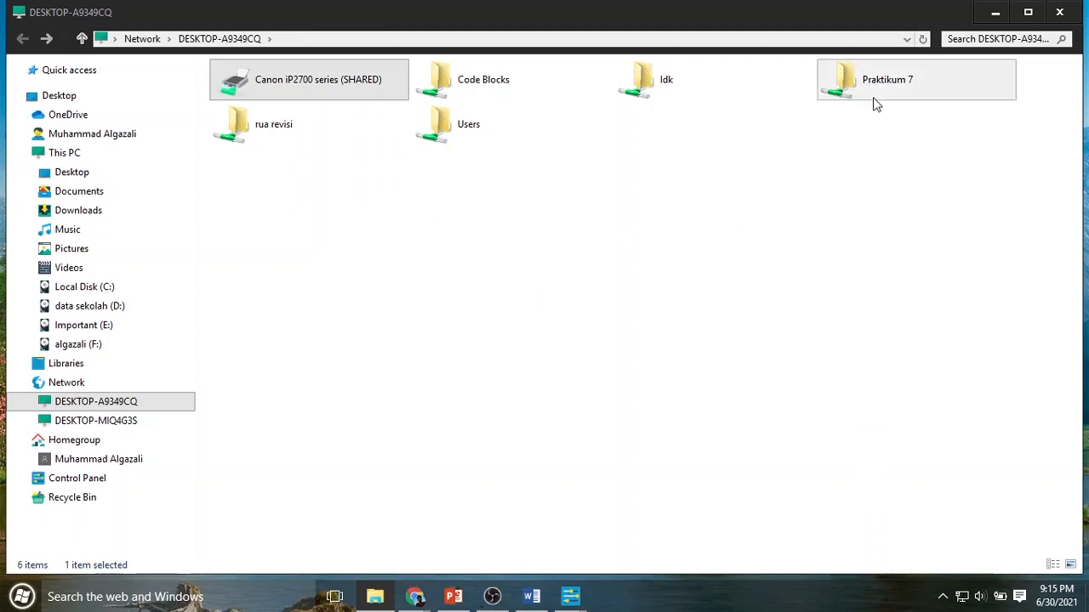
pyautogui.doubleClick(919, 88)
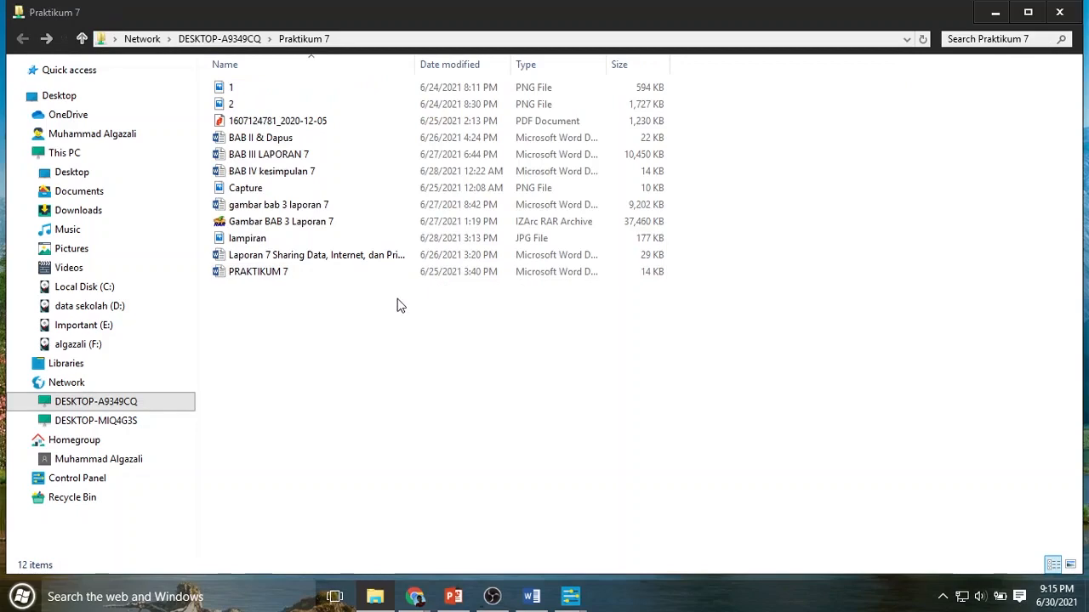
# - Open PRAKTIKUM 7 in Word and print it to Canon iP2700 series on DESKTOP-A9349CQ
pyautogui.doubleClick(283, 274)
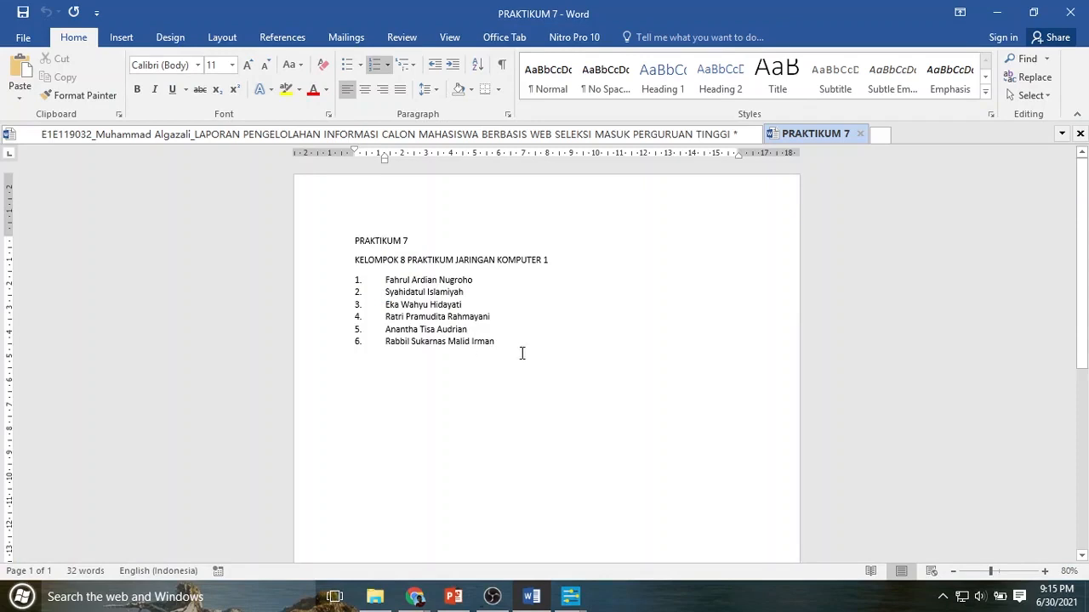
pyautogui.hotkey('ctrl', 'p')
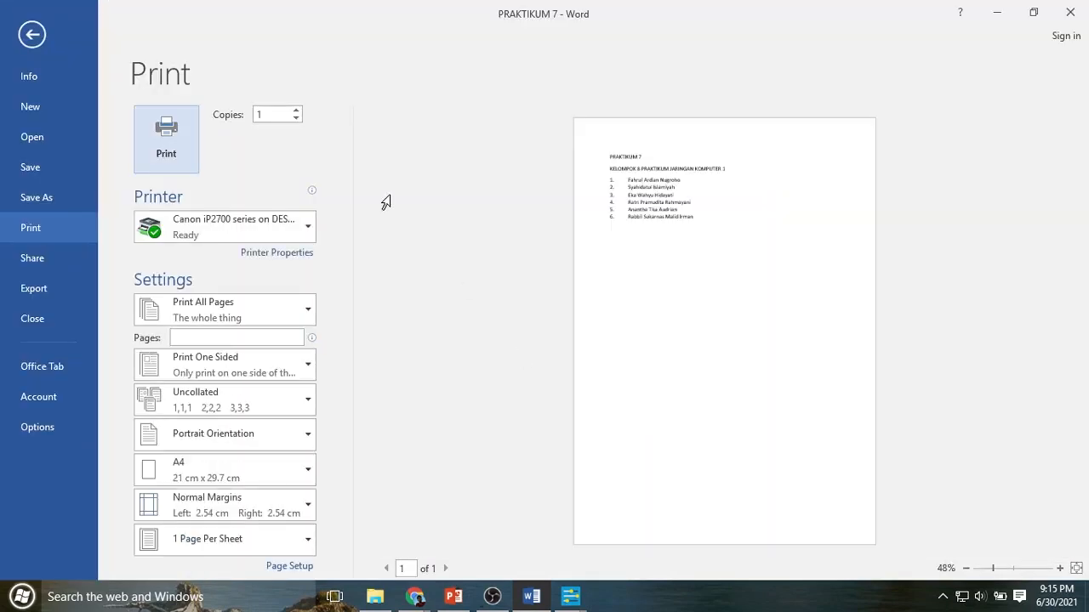
pyautogui.click(300, 235)
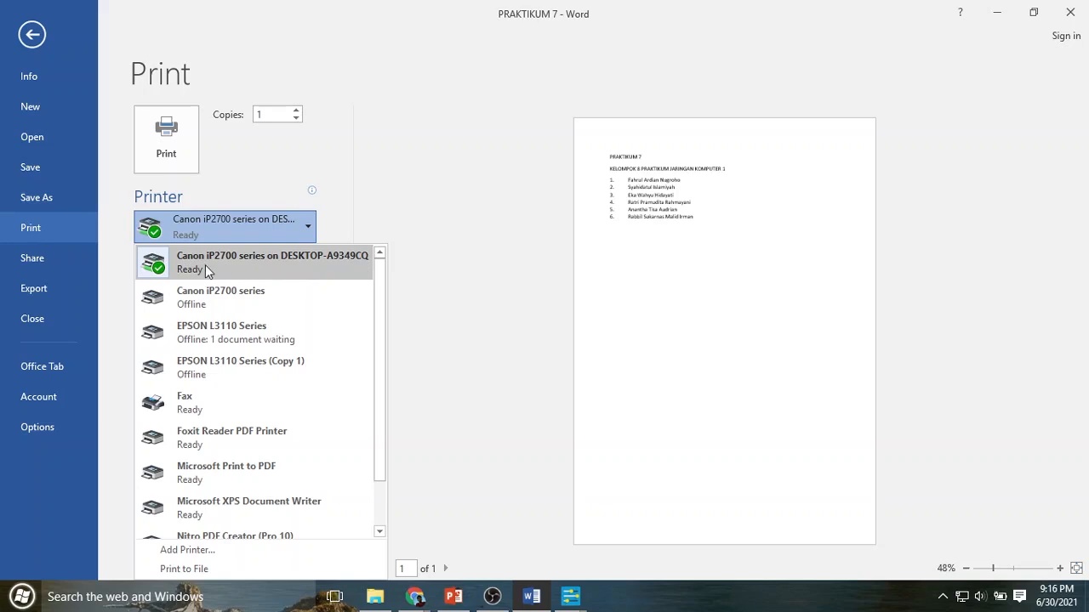
pyautogui.click(226, 173)
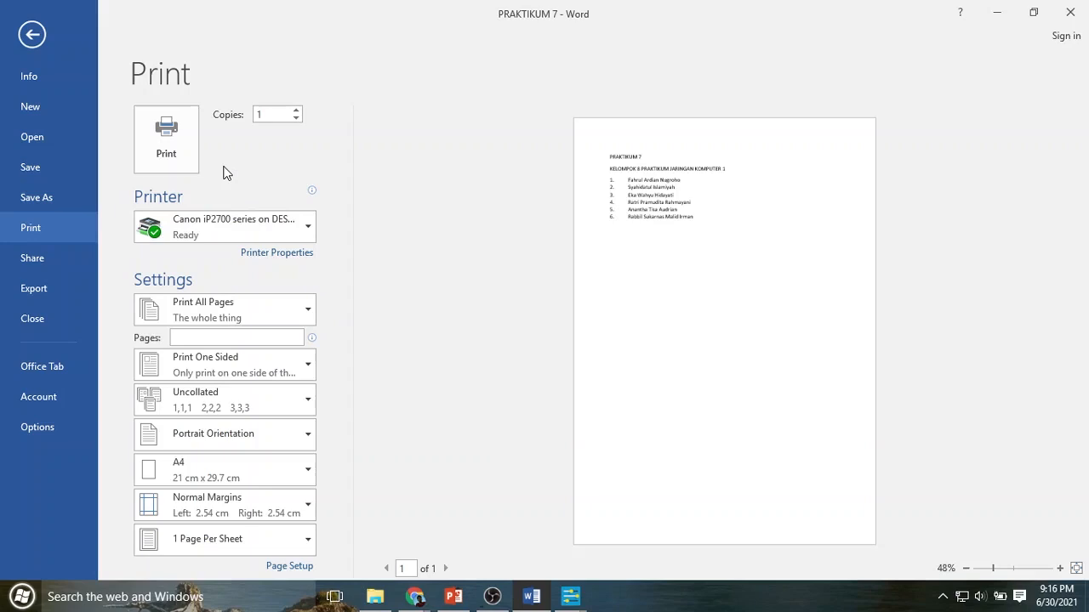
pyautogui.click(160, 137)
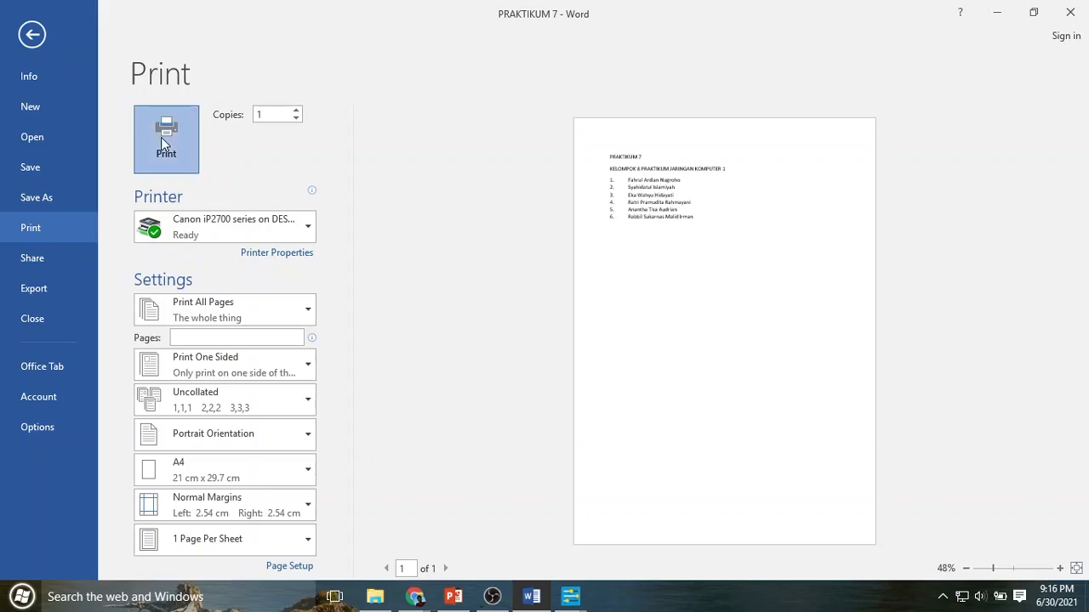